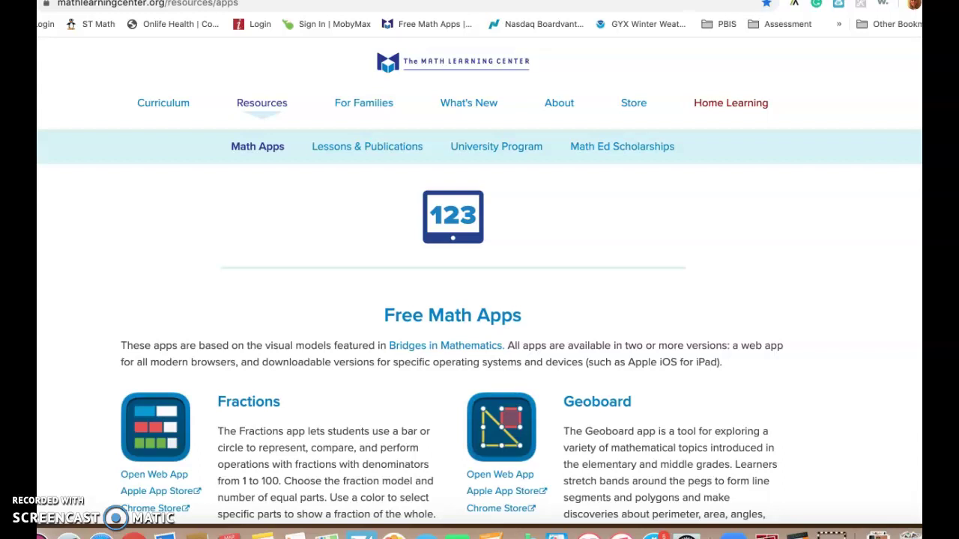
Step: Scroll the Free Math Apps list, view the Math Clock information page, then return to the list
left_click(148, 3)
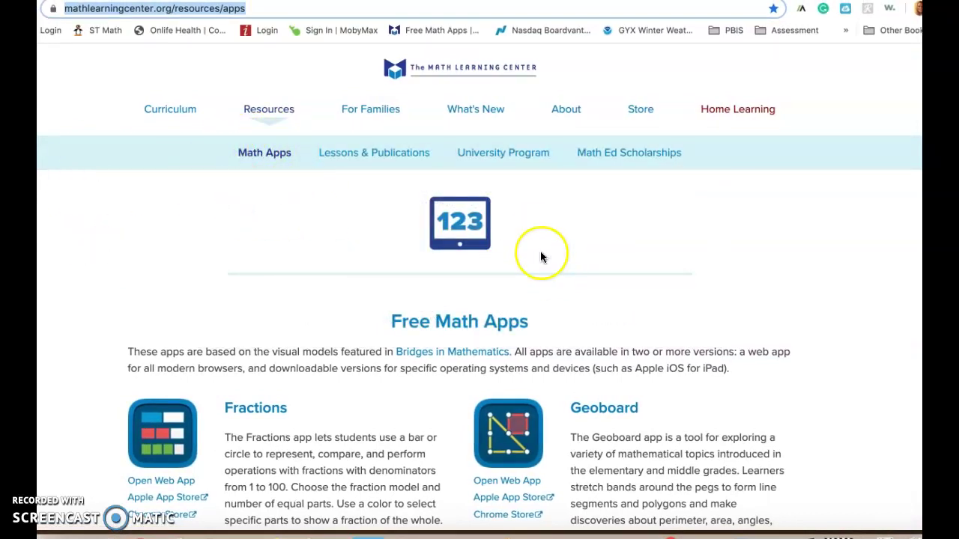
scroll(548, 270, "down", 1)
scroll(548, 272, "down", 2)
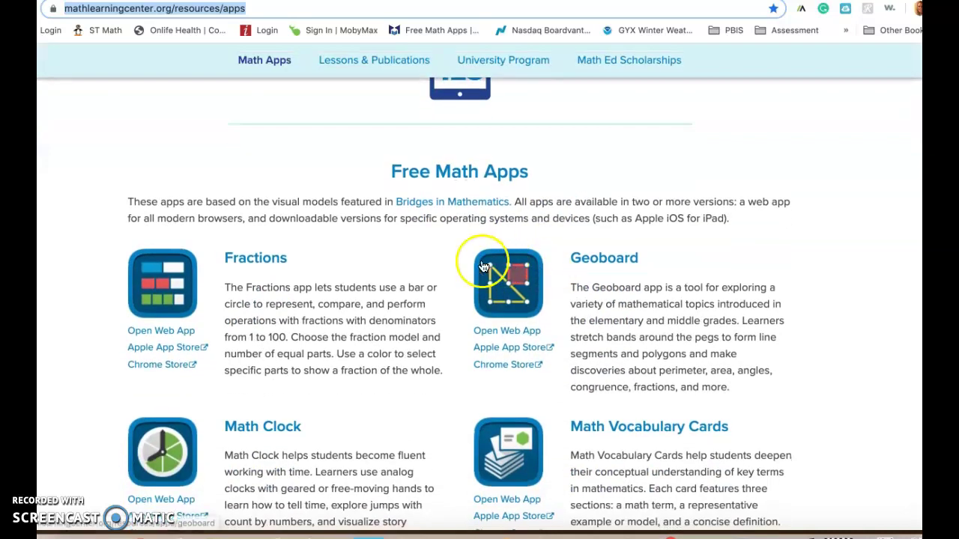
left_click(163, 276)
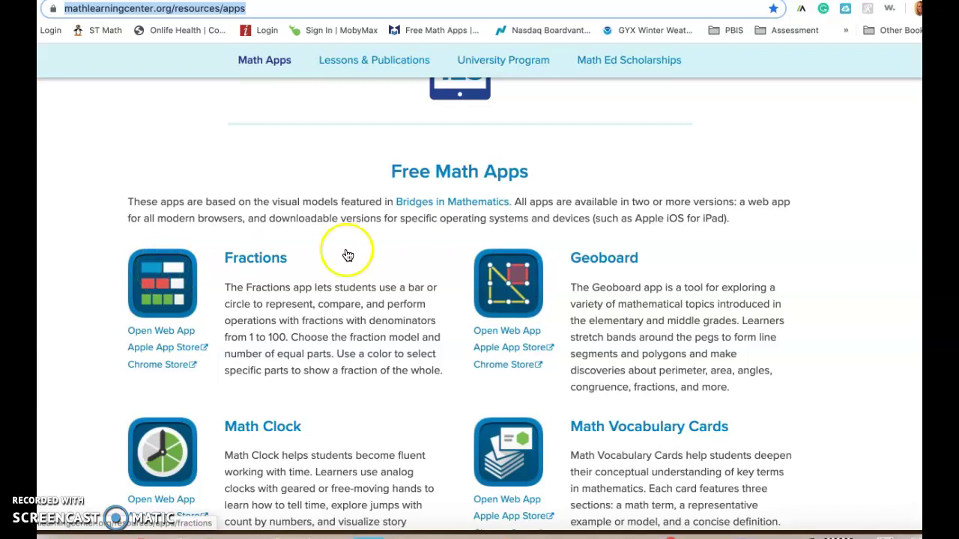
scroll(520, 258, "down", 1)
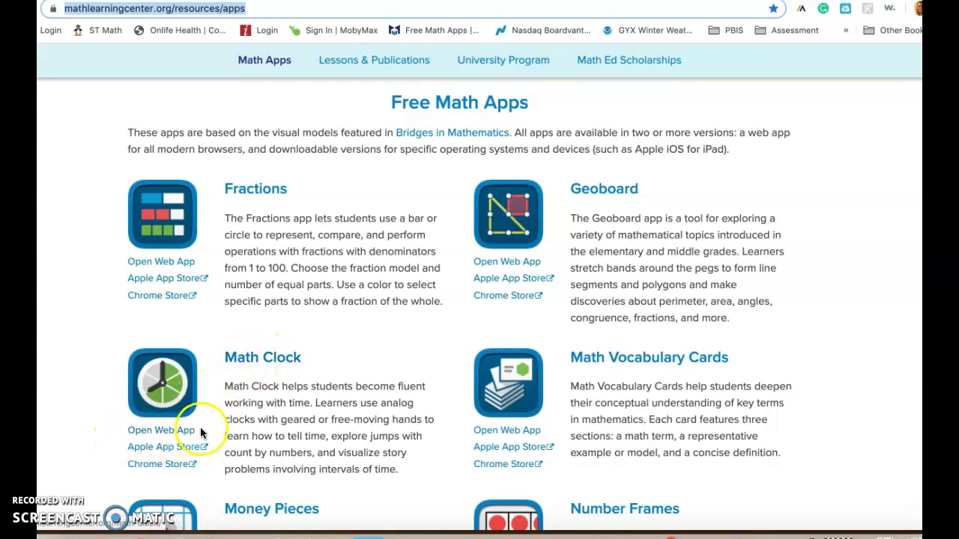
left_click(251, 362)
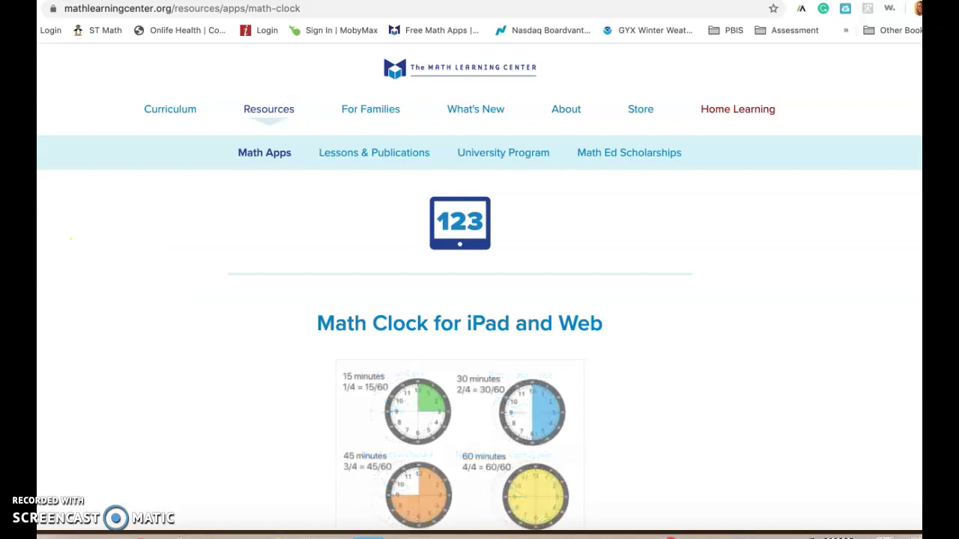
key("alt+Left")
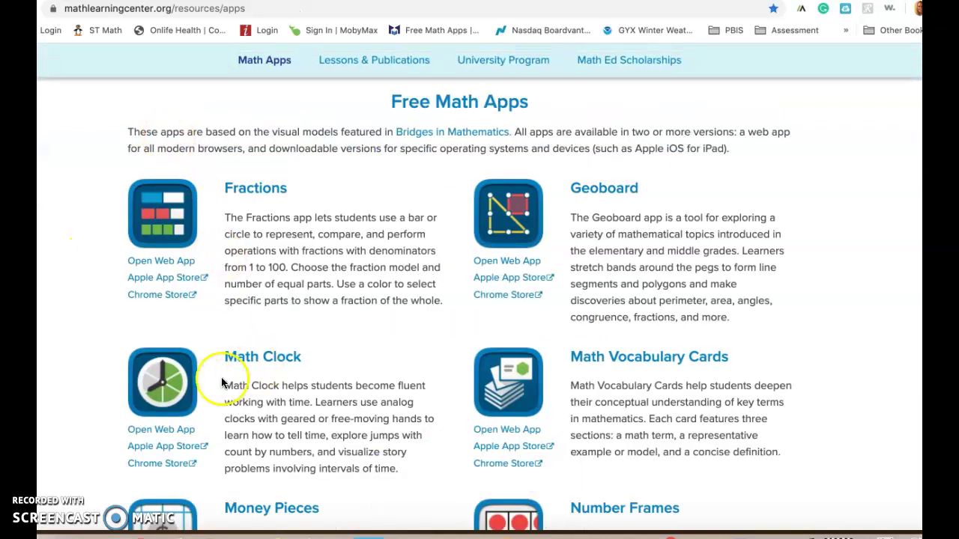
Step: Launch the Math Clock web app and show its geared, free-moving and fraction clock choices
left_click(161, 430)
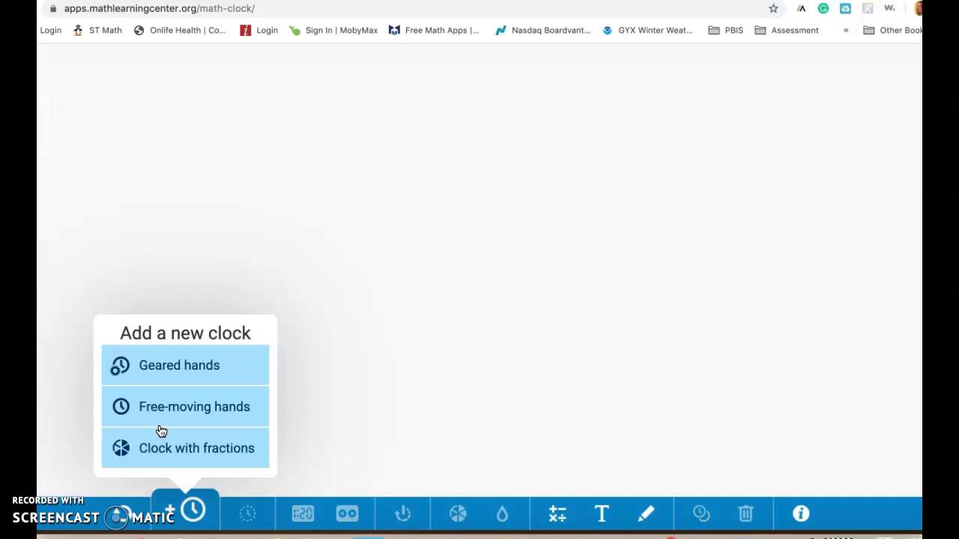
left_click(400, 416)
Step: Add a geared-hands clock set just before 1 o'clock and move it to the upper left
left_click(190, 364)
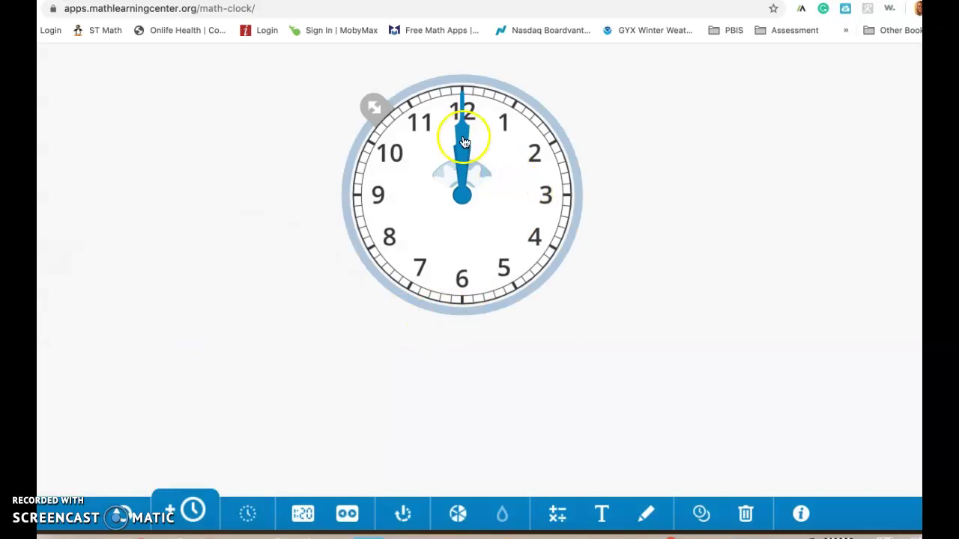
mouse_move(459, 132)
left_mouse_down()
mouse_move(518, 186)
mouse_move(497, 261)
mouse_move(446, 267)
mouse_move(394, 237)
mouse_move(379, 202)
mouse_move(419, 118)
mouse_move(453, 116)
mouse_move(439, 113)
mouse_move(394, 186)
mouse_move(473, 242)
mouse_move(524, 172)
mouse_move(460, 112)
mouse_move(394, 157)
mouse_move(408, 222)
mouse_move(448, 112)
mouse_move(510, 208)
mouse_move(383, 207)
mouse_move(445, 143)
left_mouse_up()
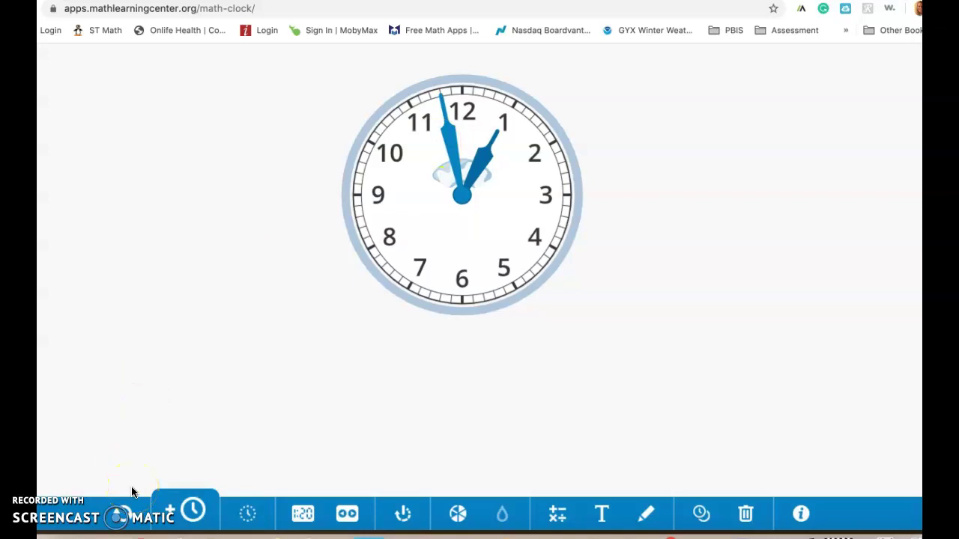
left_click_drag(392, 193, 107, 158)
Step: Add a free-moving-hands clock and place it up and to the right
left_click(193, 511)
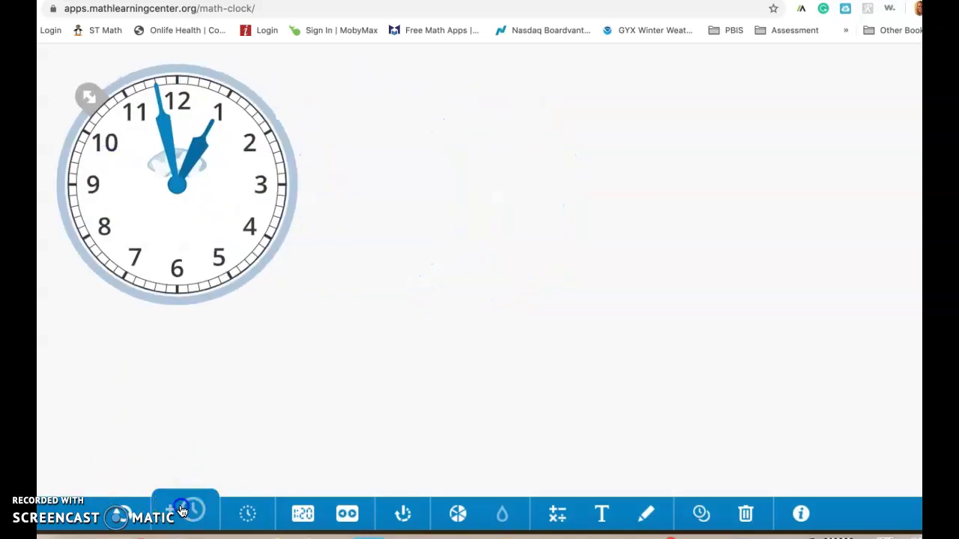
left_click(182, 403)
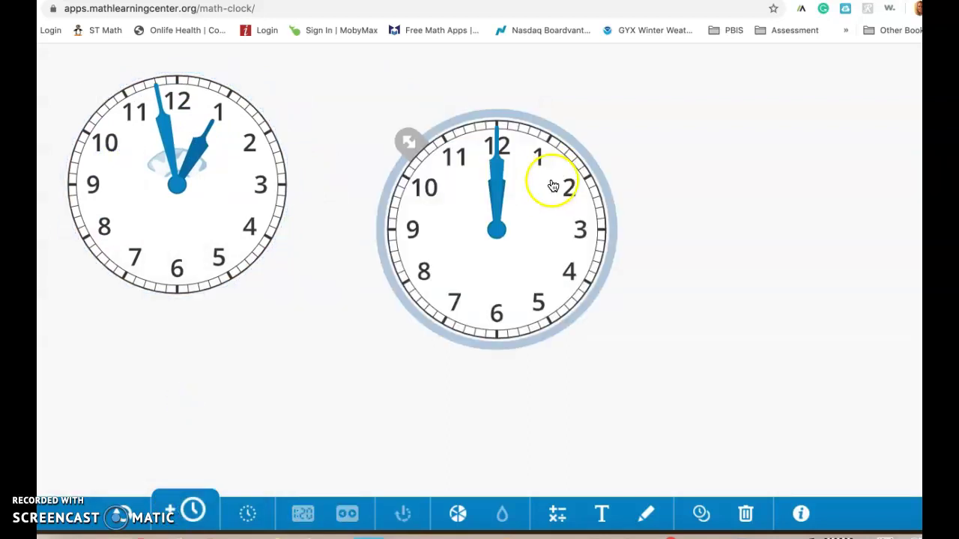
left_click_drag(544, 185, 671, 191)
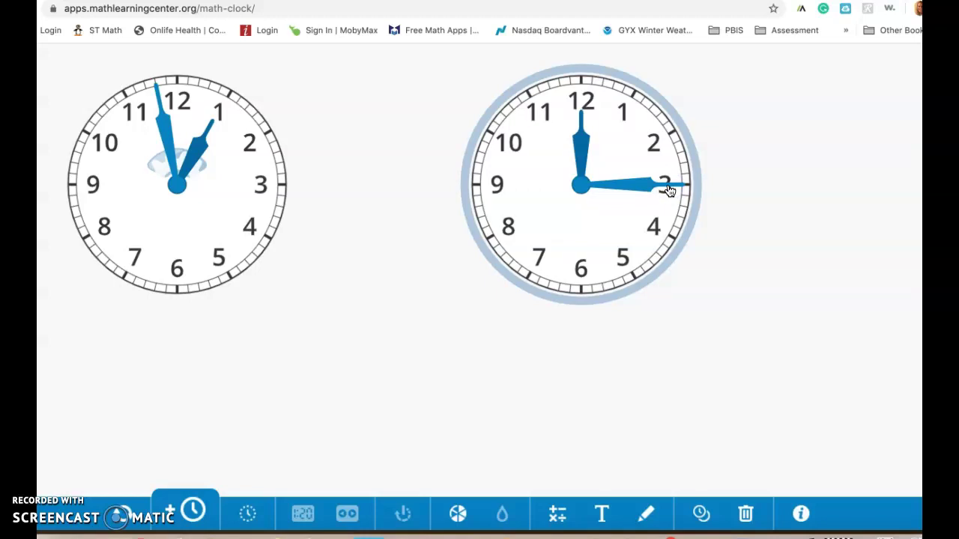
Step: Add a fraction clock split into 4 parts and position it low between the other clocks
left_click(194, 511)
left_click(178, 448)
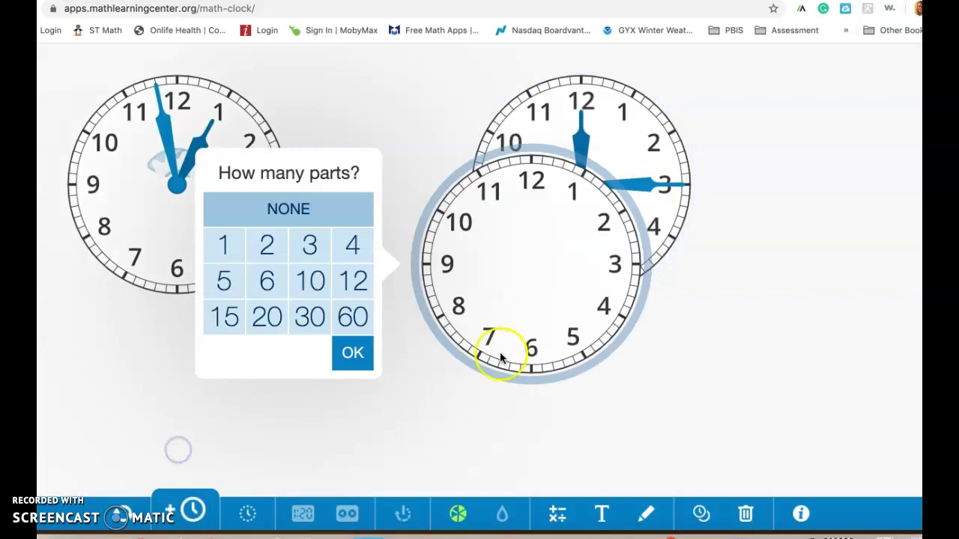
left_click_drag(494, 307, 377, 385)
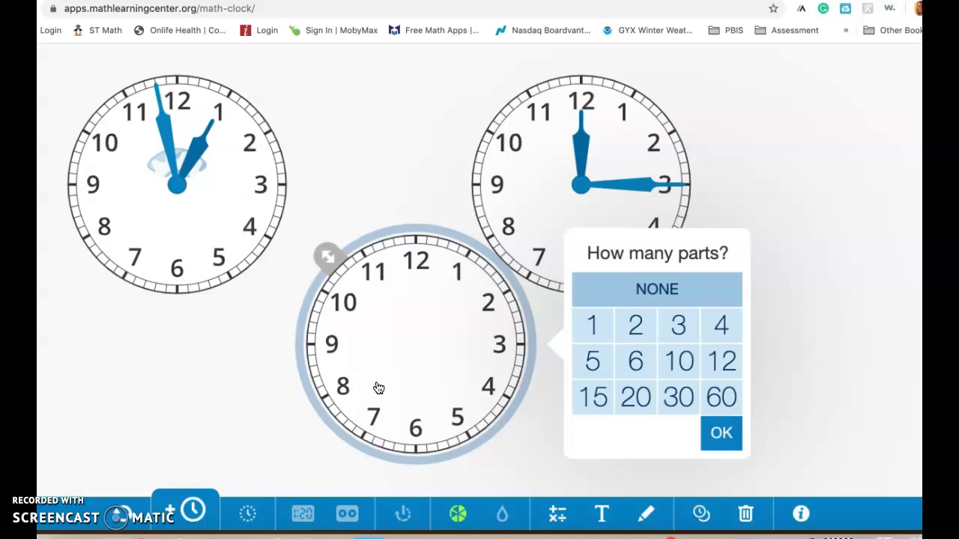
left_click(721, 323)
left_click(721, 433)
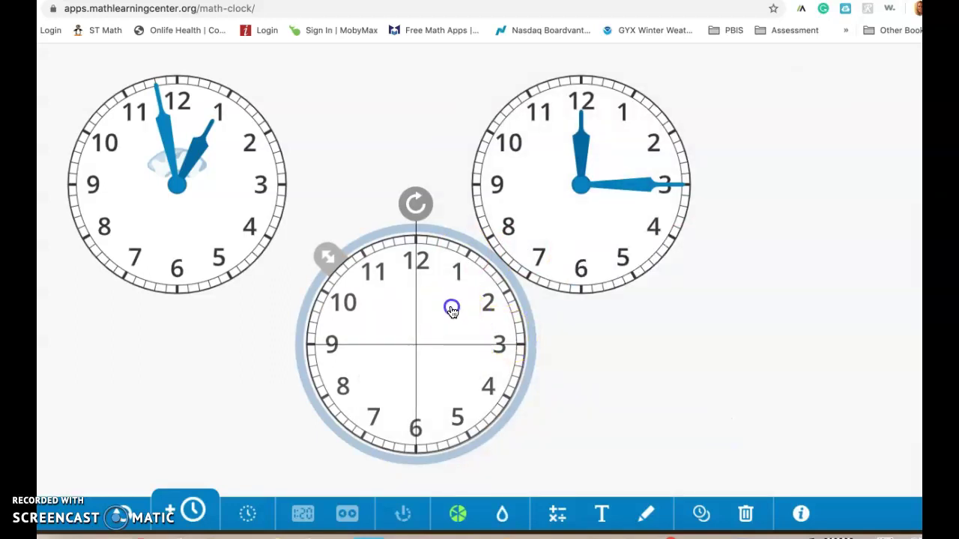
left_click_drag(449, 306, 421, 315)
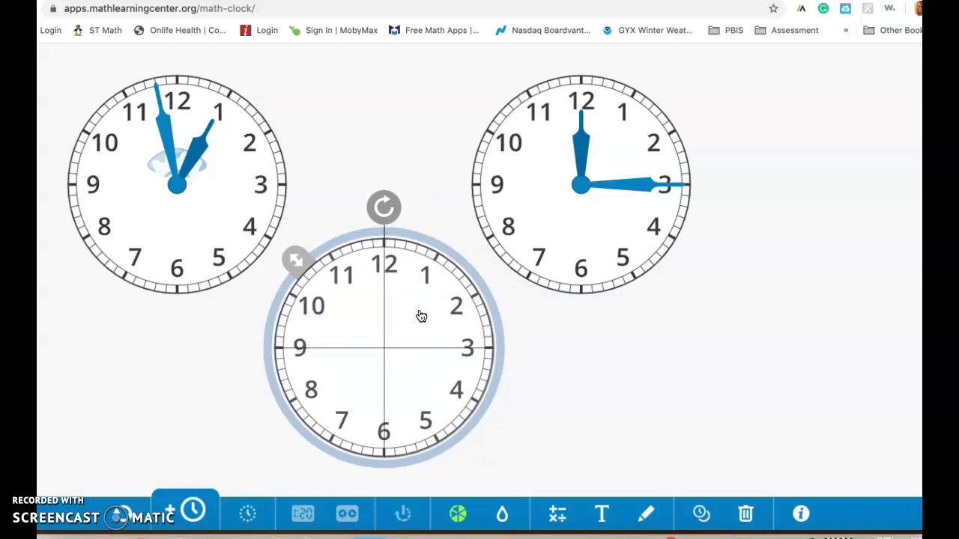
left_click(537, 361)
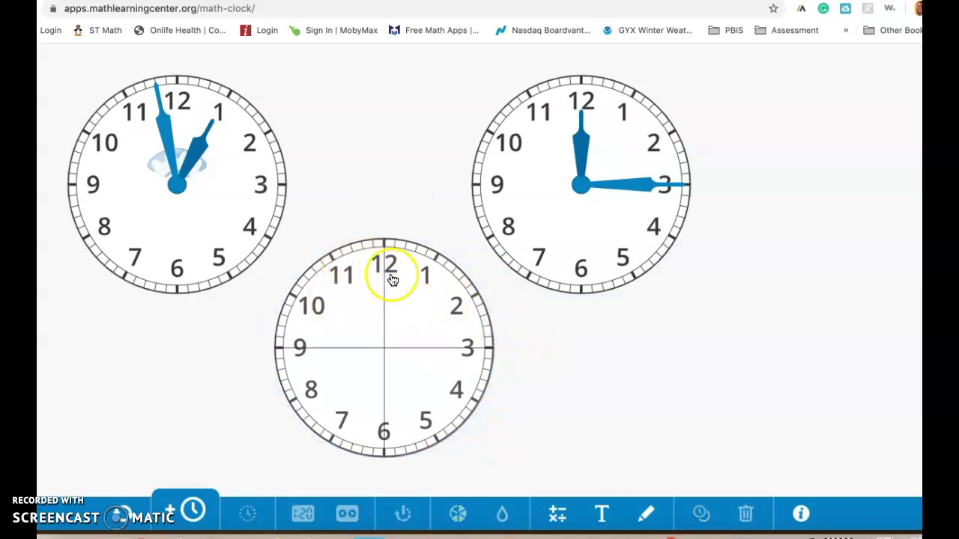
Step: Shade only the 12-to-3 quarter of the fraction clock red, removing stray red shading
left_click(431, 389)
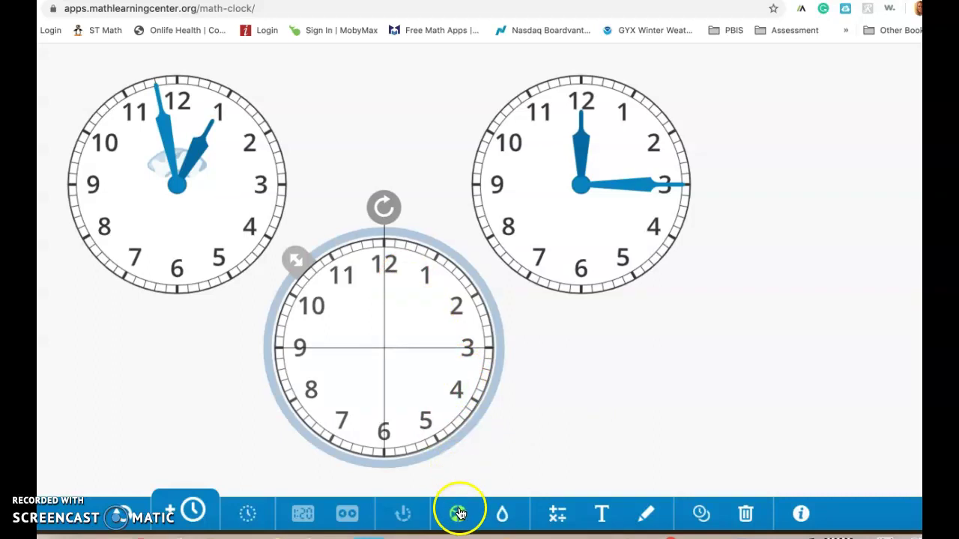
left_click(502, 514)
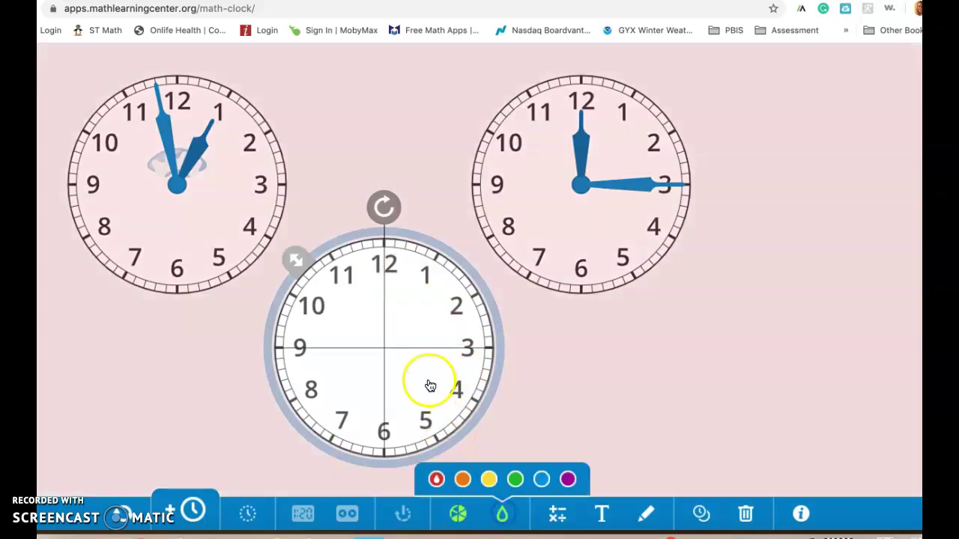
left_click(429, 384)
left_click(347, 299)
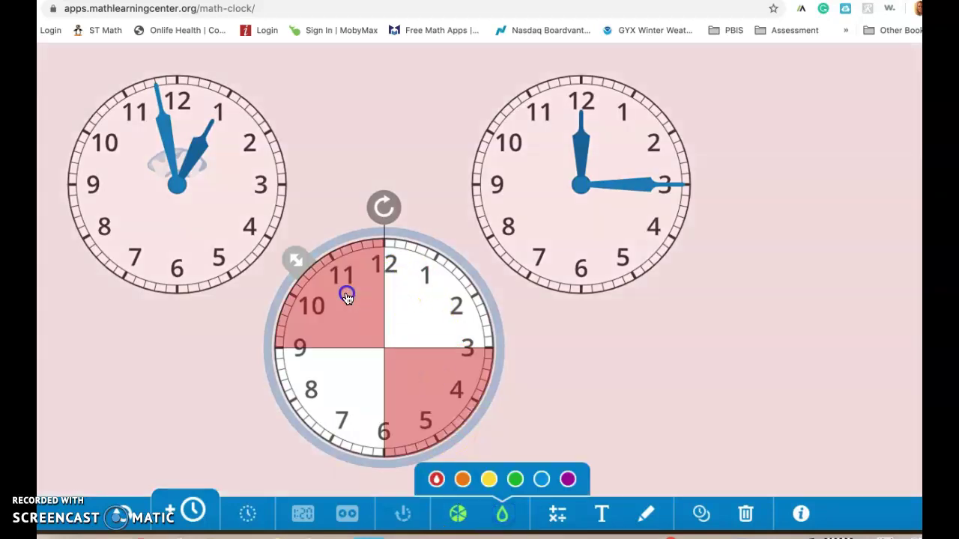
left_click(398, 289)
left_click(339, 299)
left_click(422, 276)
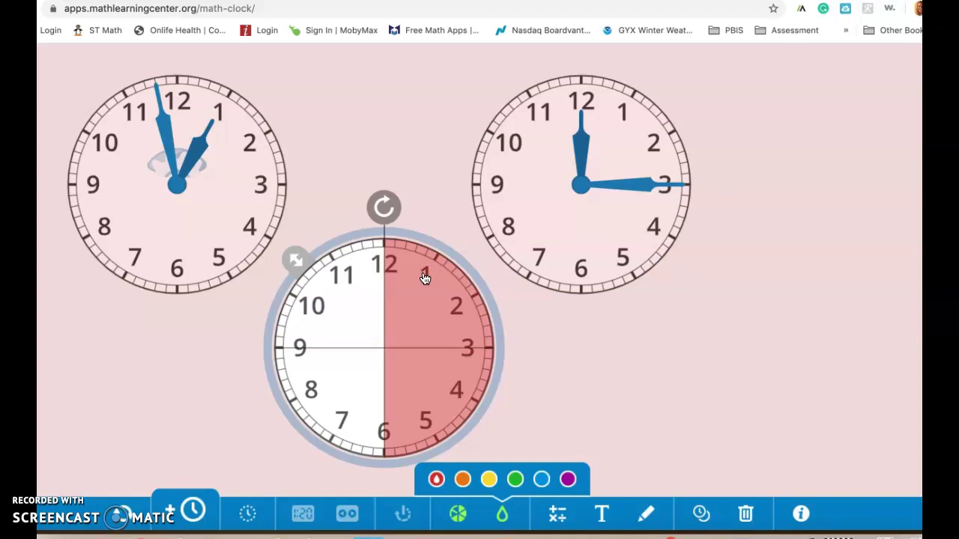
mouse_move(425, 279)
left_mouse_down()
mouse_move(446, 351)
mouse_move(424, 408)
left_mouse_up()
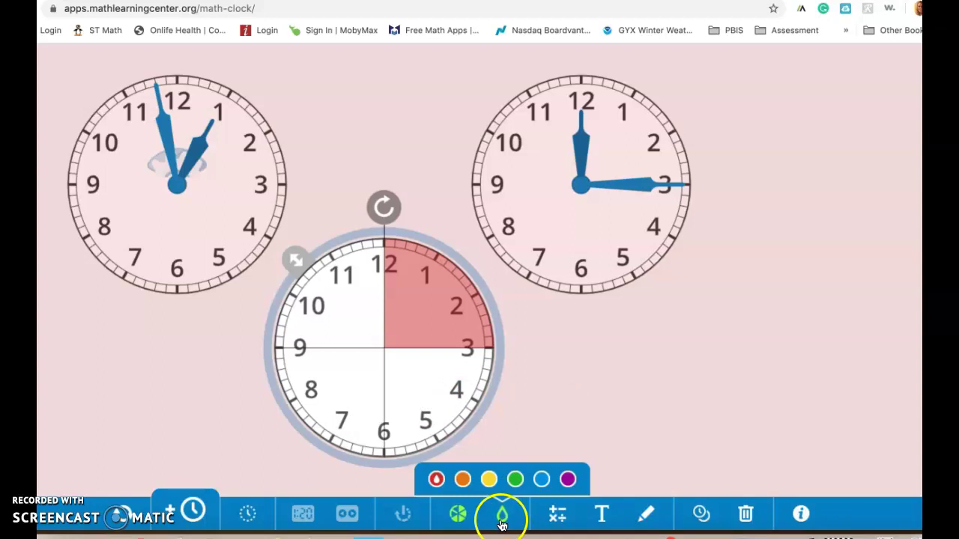
left_click(581, 320)
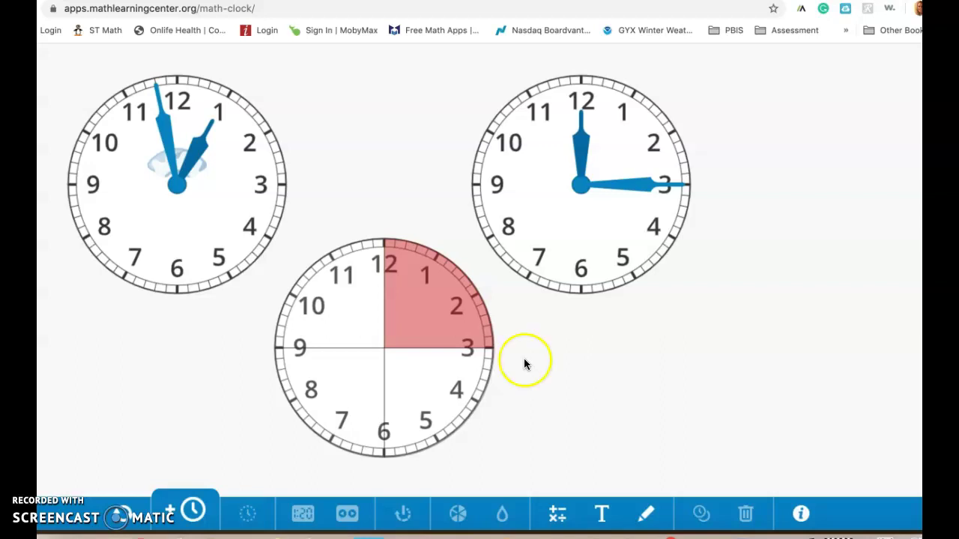
Step: Show the geared clock's digital time at 01:00 and turn on 5-minute jump stepping
left_click(193, 217)
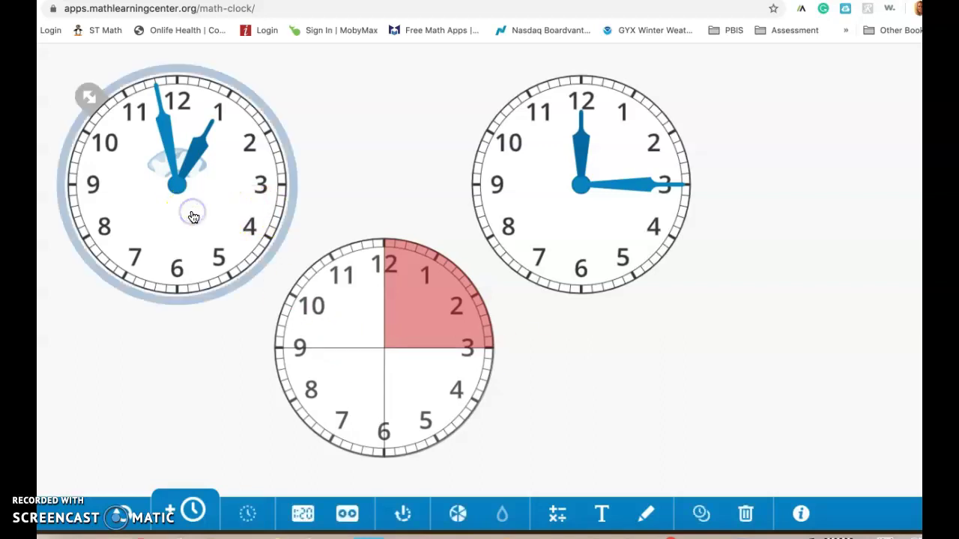
left_click(303, 514)
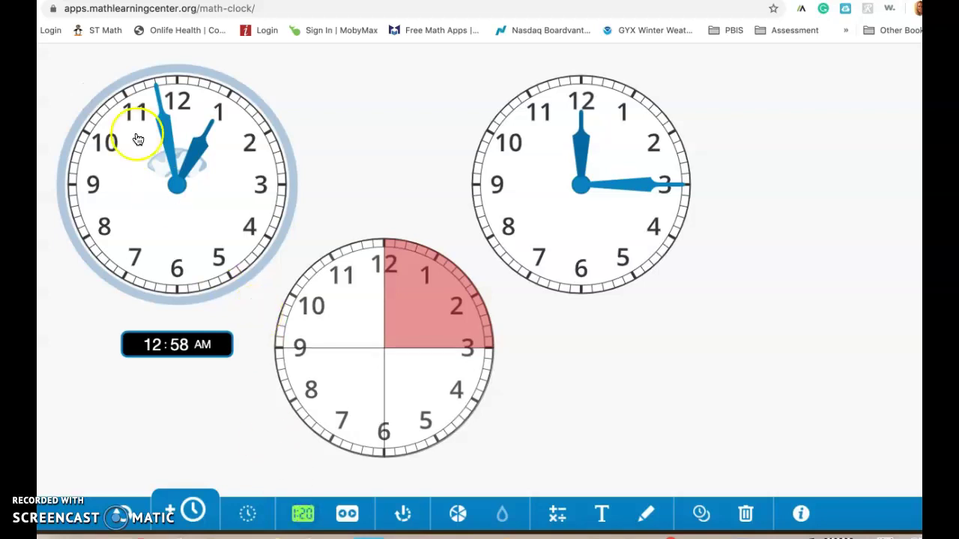
left_click(159, 116)
mouse_move(160, 116)
left_mouse_down()
mouse_move(179, 118)
mouse_move(217, 194)
mouse_move(191, 229)
mouse_move(144, 230)
mouse_move(180, 231)
mouse_move(222, 149)
mouse_move(177, 120)
left_mouse_up()
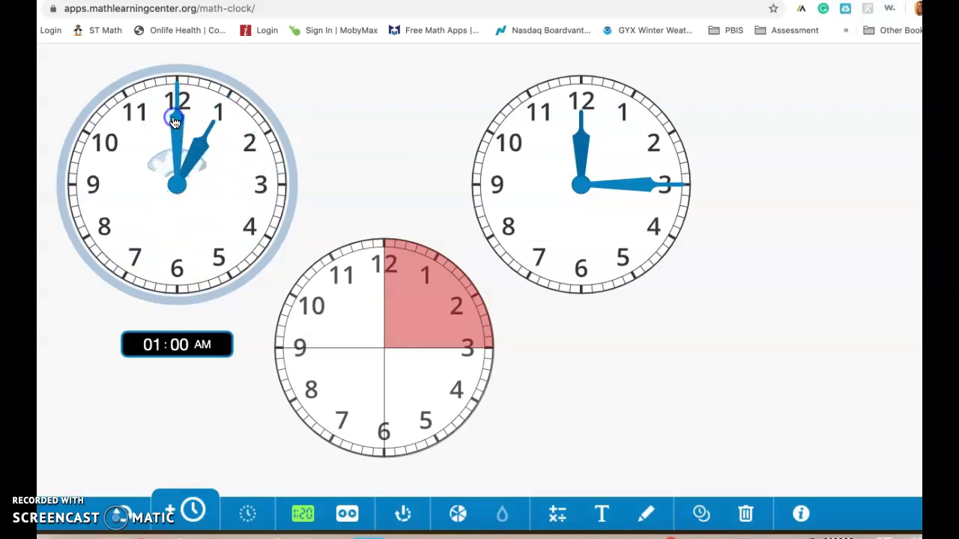
left_click(347, 516)
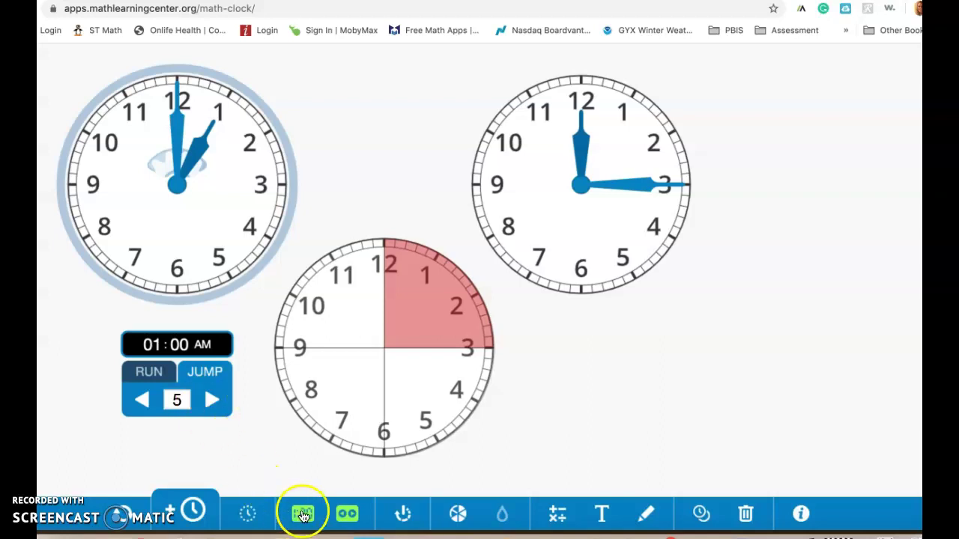
Step: Hide the geared clock's digital readout and jump it forward twice by 5 minutes
left_click(304, 516)
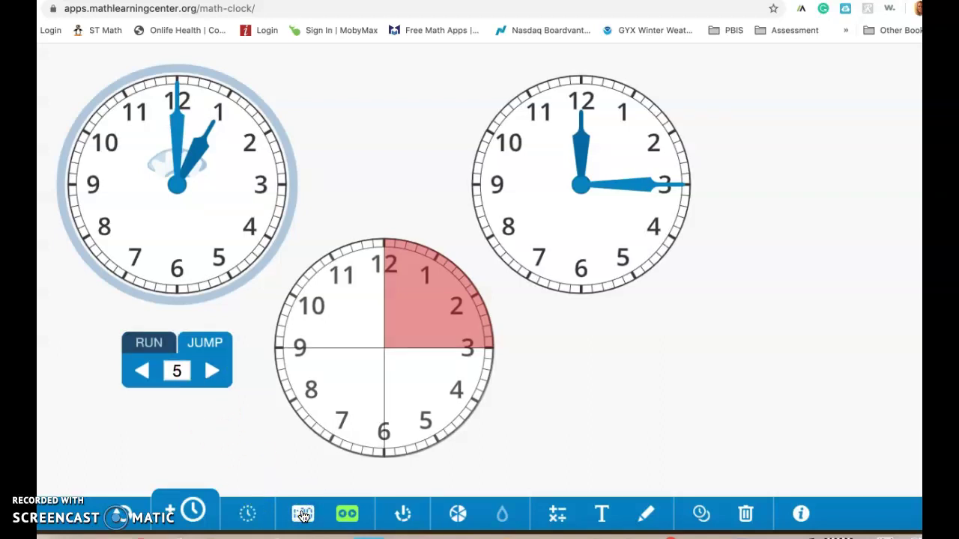
left_click(212, 371)
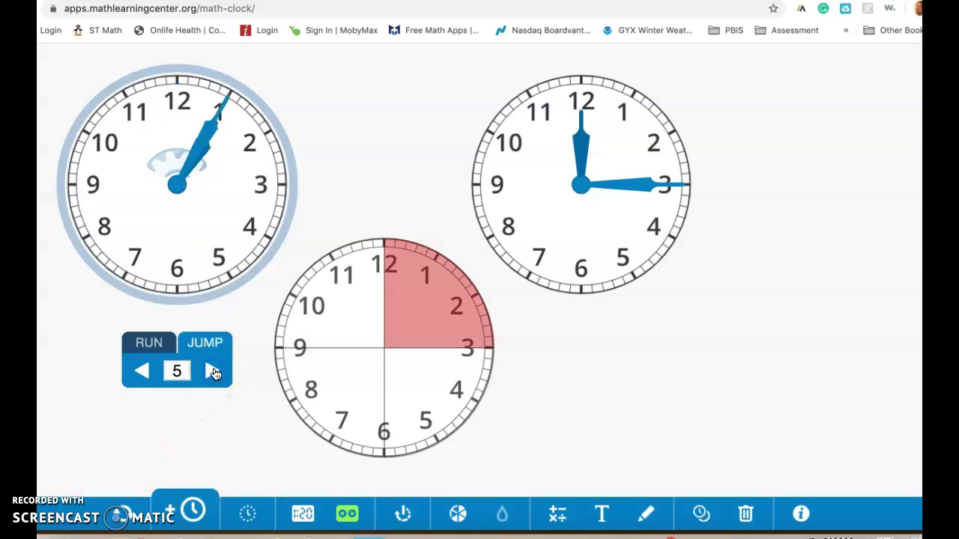
left_click(213, 372)
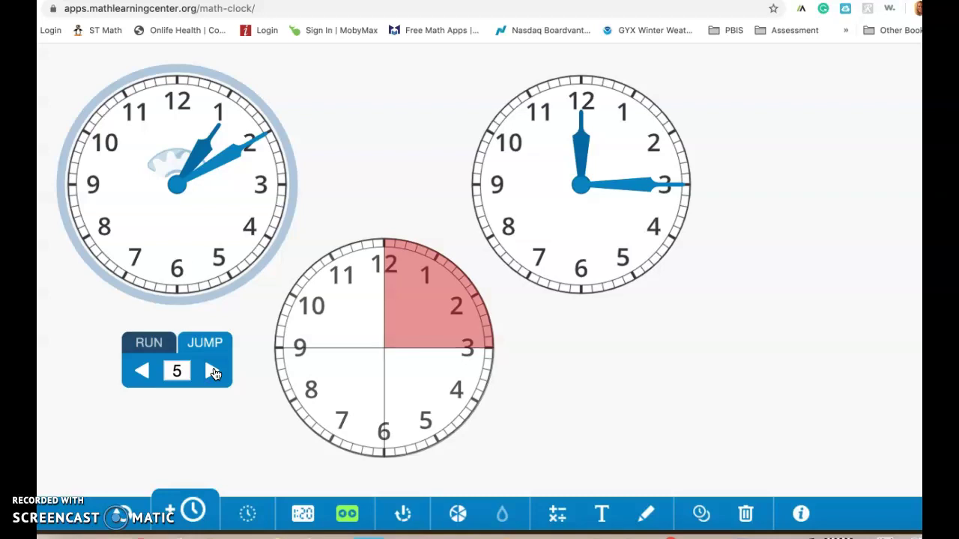
Step: Change the jump step to 10 and jump, then to 15 and jump, reaching 1:35
double_click(178, 371)
type("10")
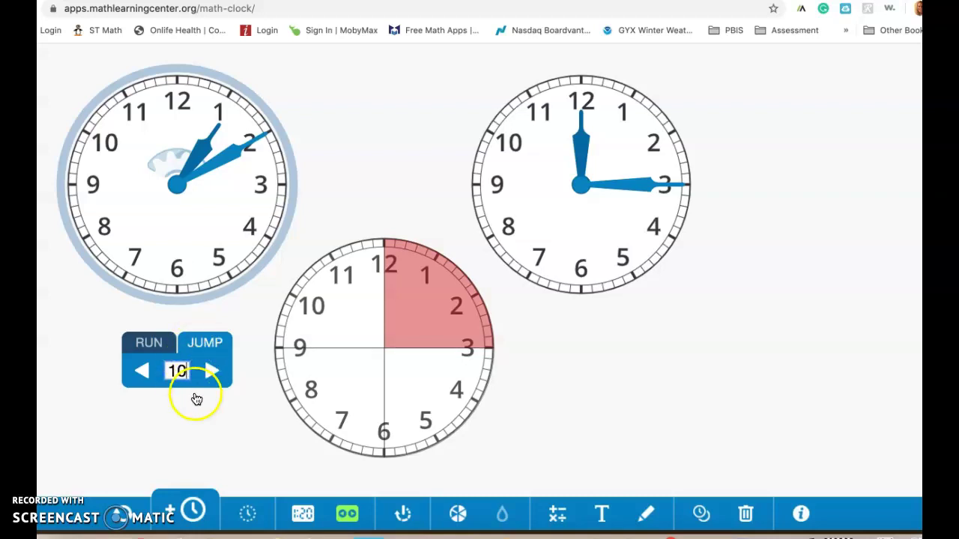
left_click(210, 372)
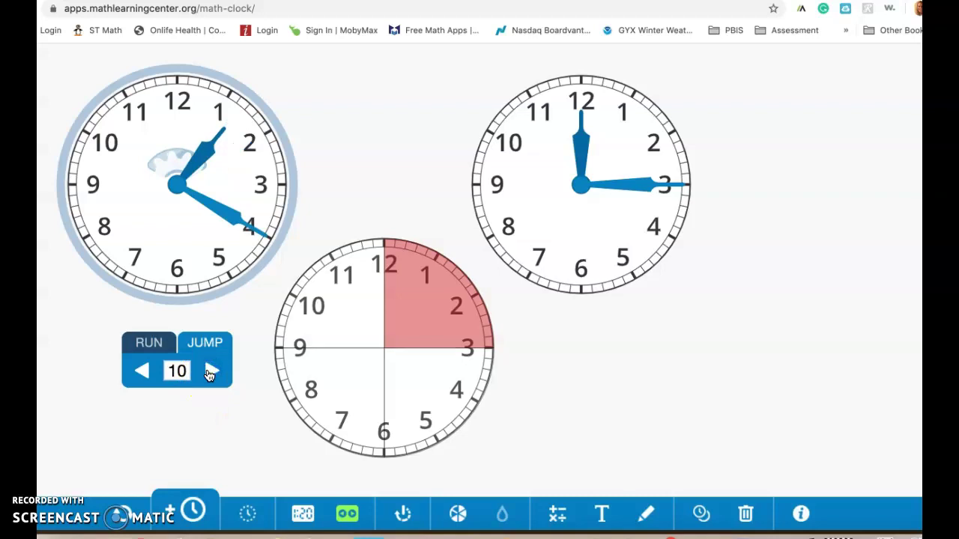
double_click(178, 371)
type("15")
left_click(212, 372)
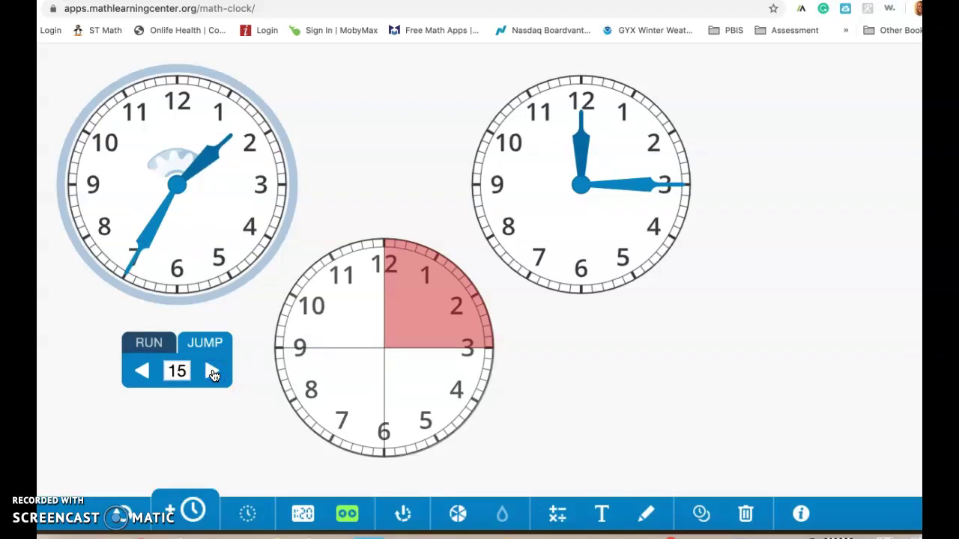
Step: Turn on elapsed-time tracking for the geared clock and shift it slightly right
left_click(403, 514)
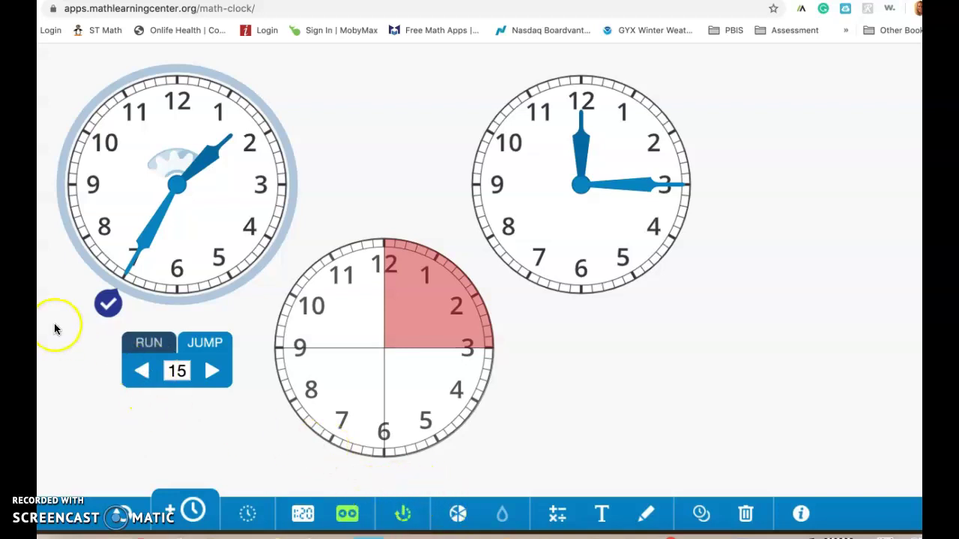
left_click(106, 303)
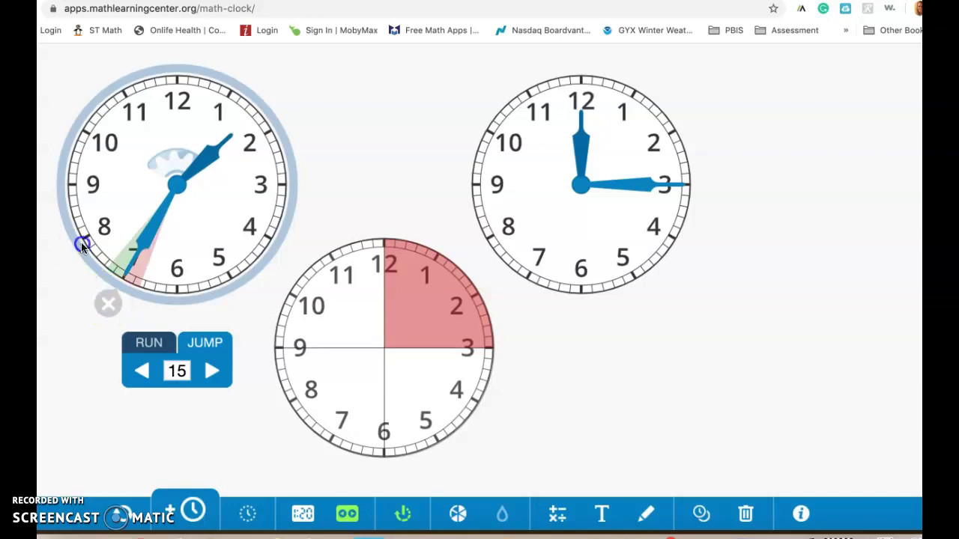
left_click_drag(117, 271, 251, 129)
left_click(112, 280)
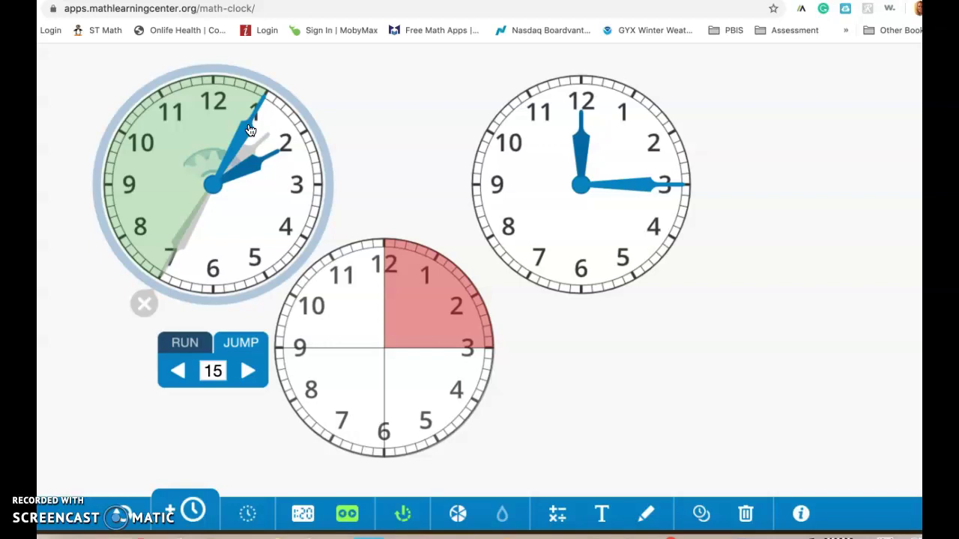
Step: Sweep the minute hand backward and forward back to about 1:35, then open the expression keypad
mouse_move(247, 129)
left_mouse_down()
mouse_move(174, 111)
mouse_move(142, 150)
mouse_move(142, 222)
mouse_move(168, 277)
mouse_move(259, 236)
mouse_move(314, 187)
mouse_move(245, 100)
mouse_move(217, 99)
left_mouse_up()
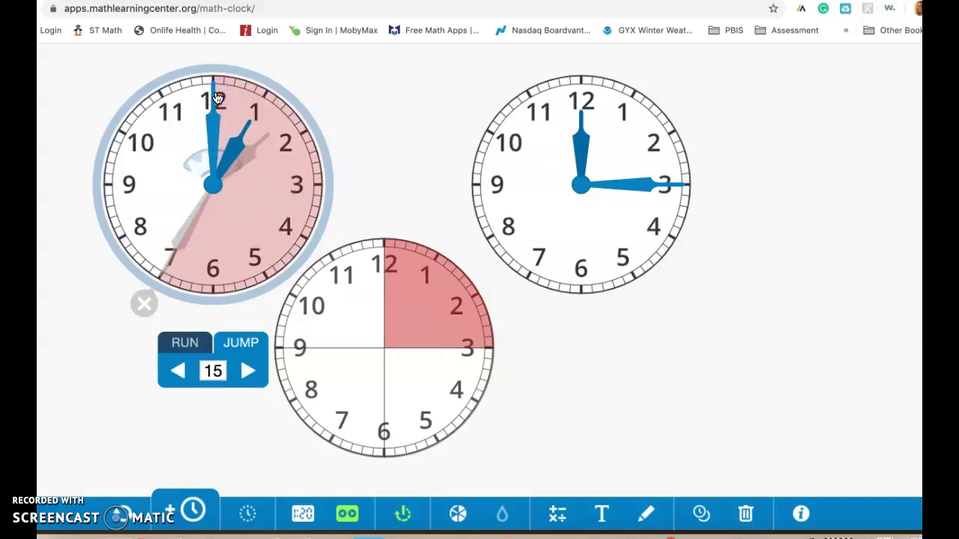
mouse_move(216, 96)
left_mouse_down()
mouse_move(305, 122)
mouse_move(267, 252)
mouse_move(161, 275)
left_mouse_up()
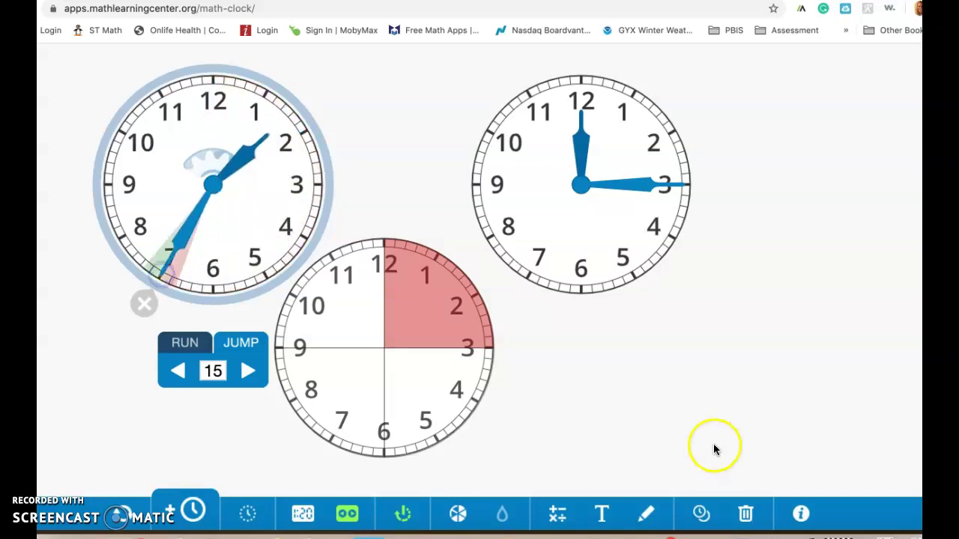
left_click(557, 514)
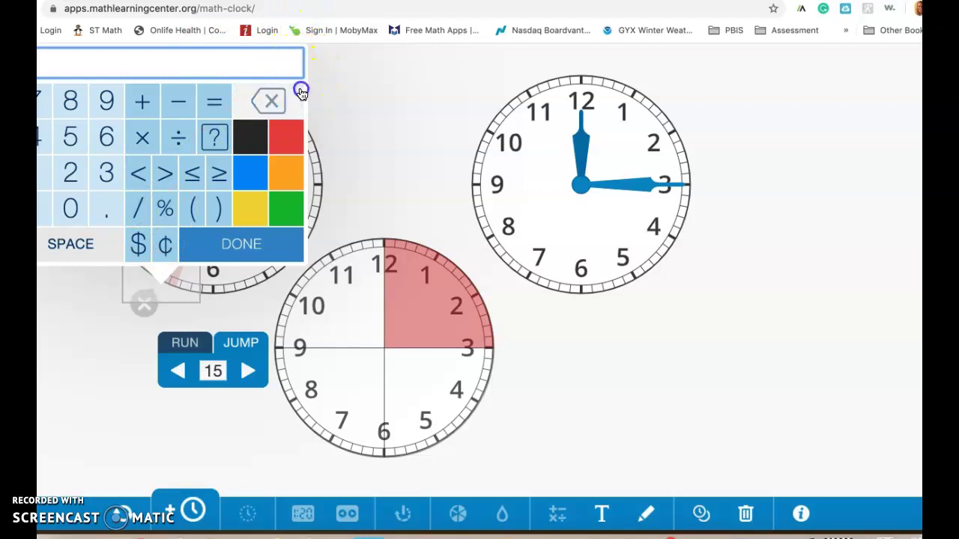
Step: Enter 15+15=30 on the keypad and place the equation below the right-hand clock
left_click(409, 87)
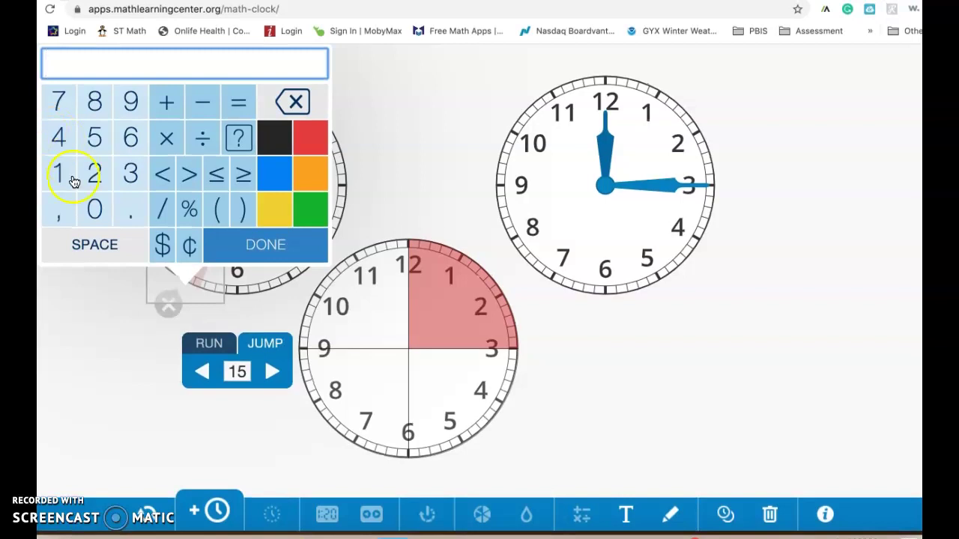
left_click(58, 173)
left_click(93, 139)
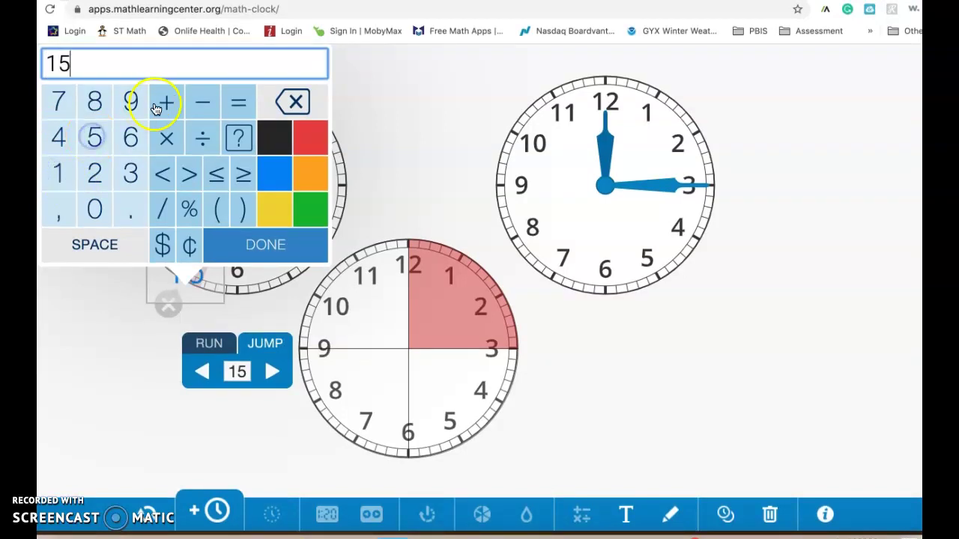
left_click(166, 101)
left_click(60, 171)
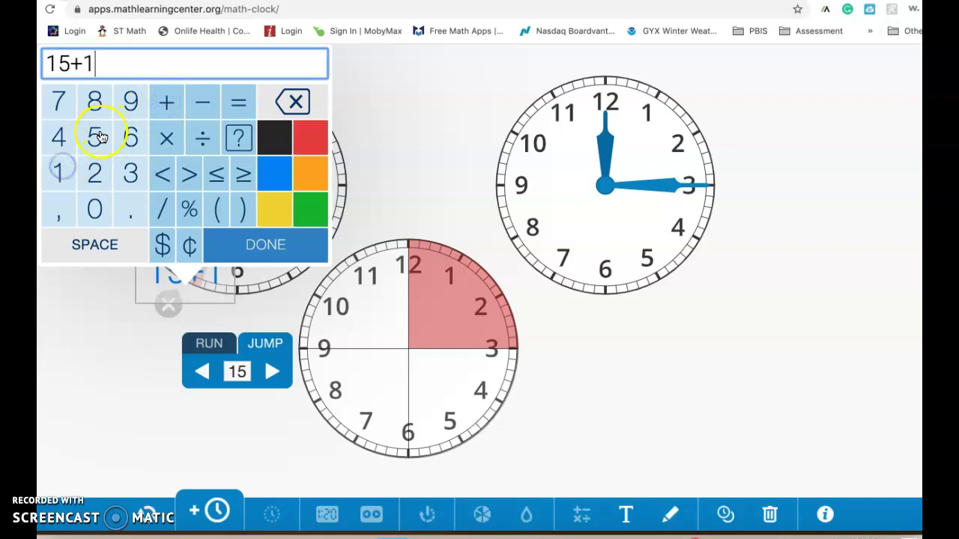
left_click(94, 136)
left_click(233, 104)
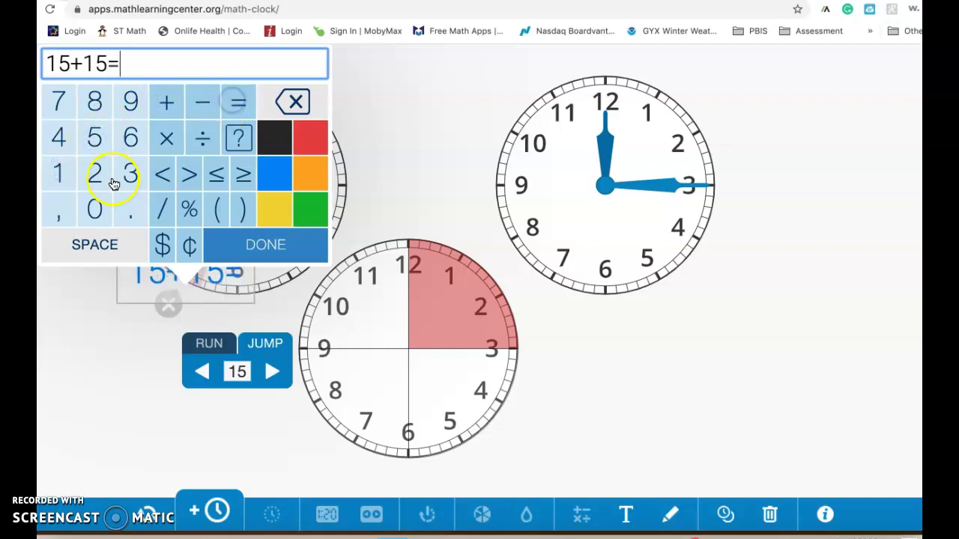
left_click(127, 174)
left_click(93, 210)
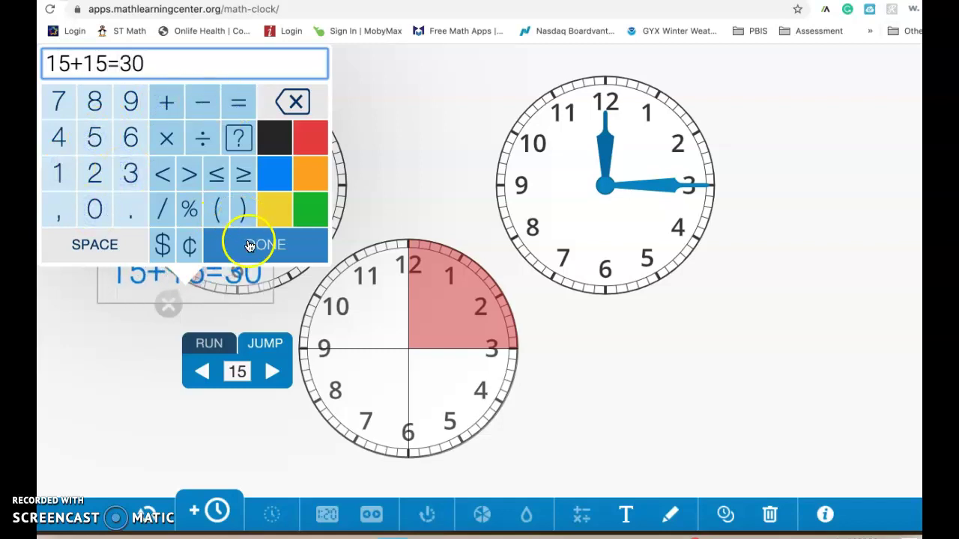
left_click(246, 241)
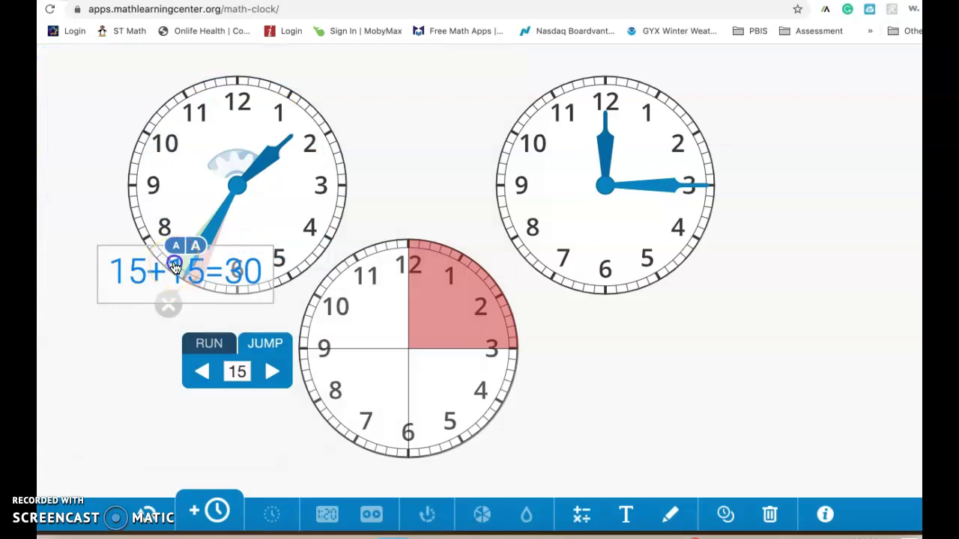
left_click_drag(175, 271, 652, 351)
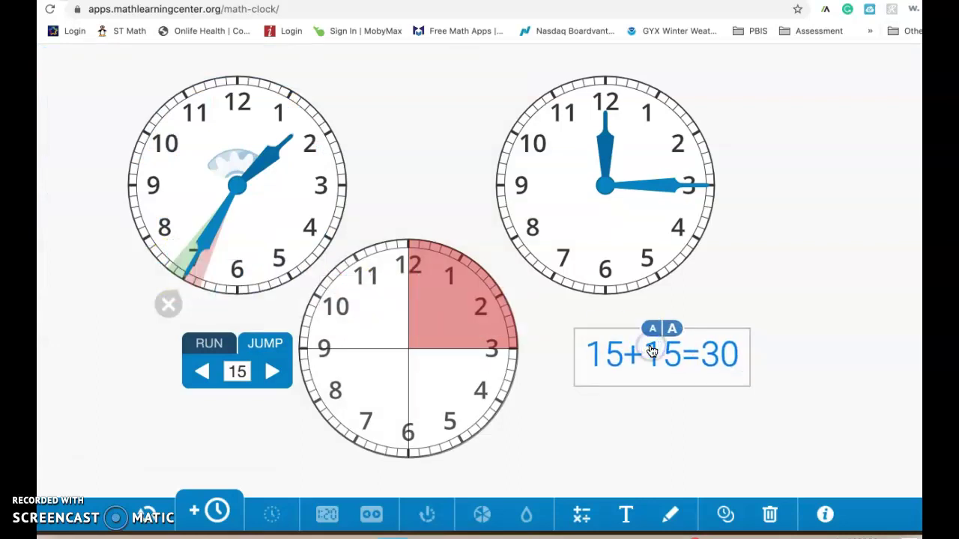
left_click(611, 422)
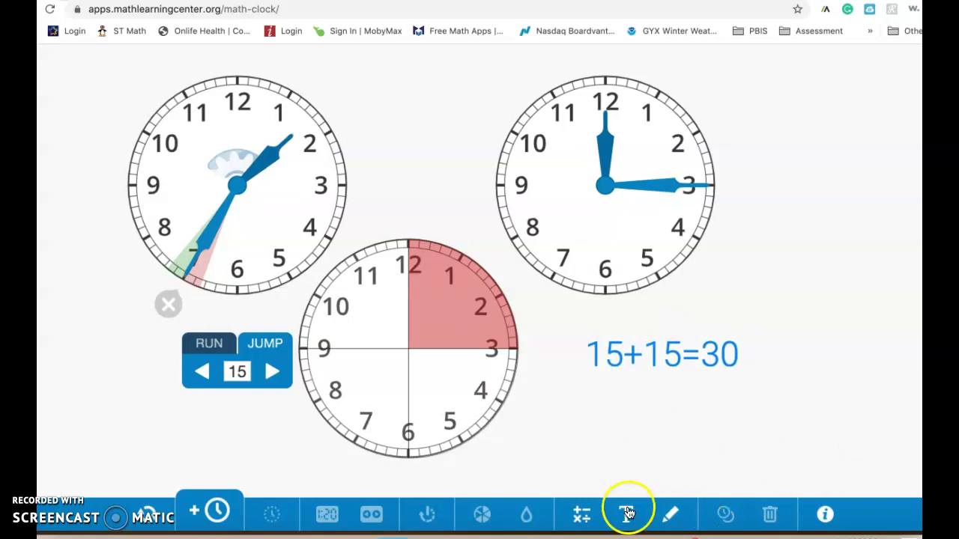
Step: Add a text box reading 'Joe had to be at his friend's house in 15 minutes. He started walking there at 3:00' and move it top-right
left_click(626, 514)
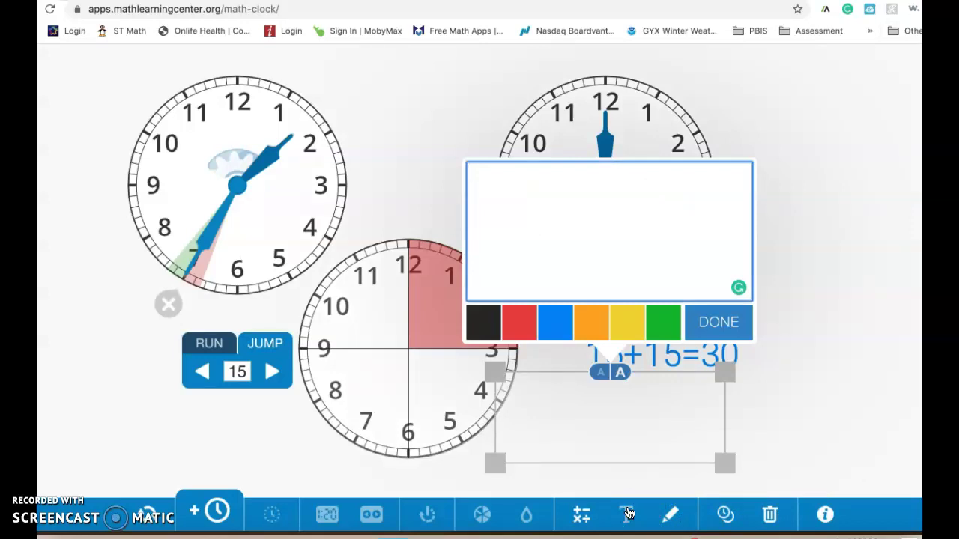
type("Joe")
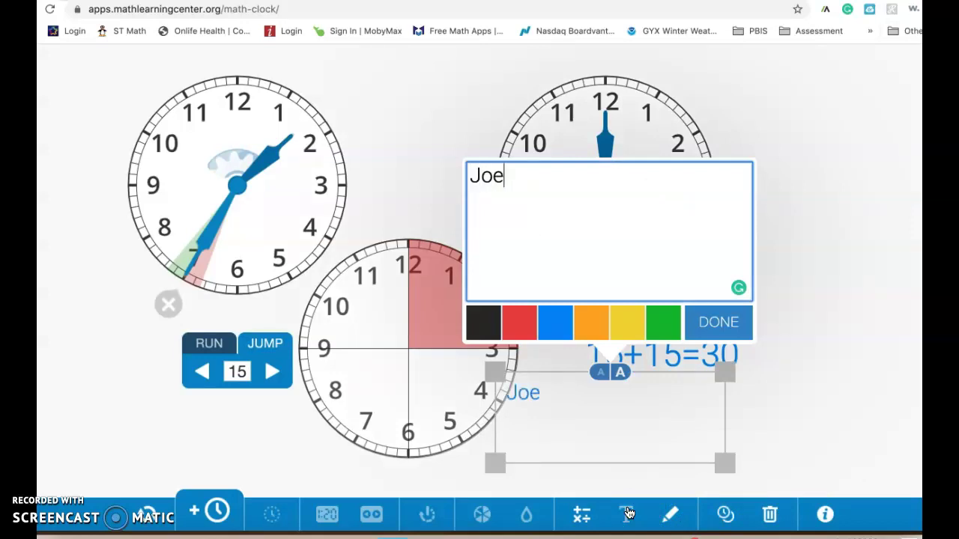
type(" had to")
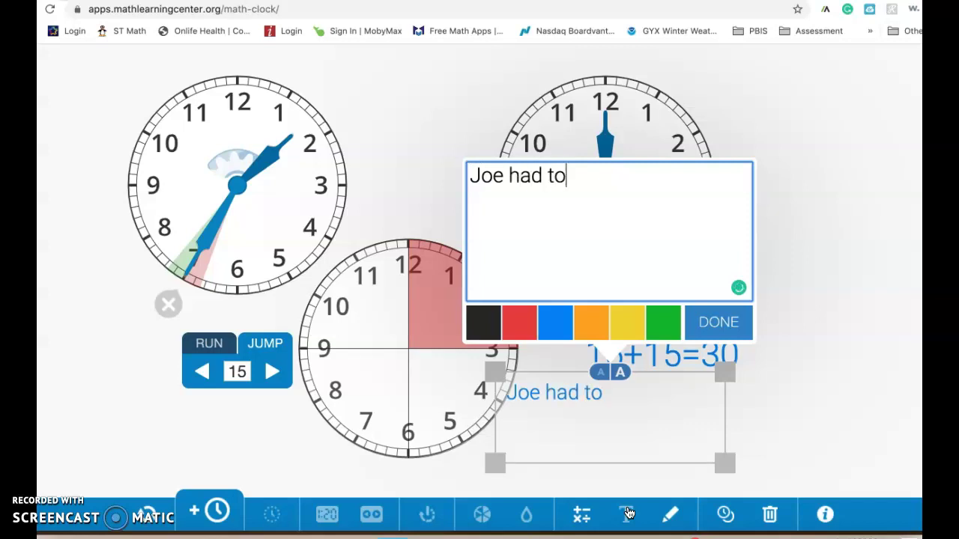
type(" be at")
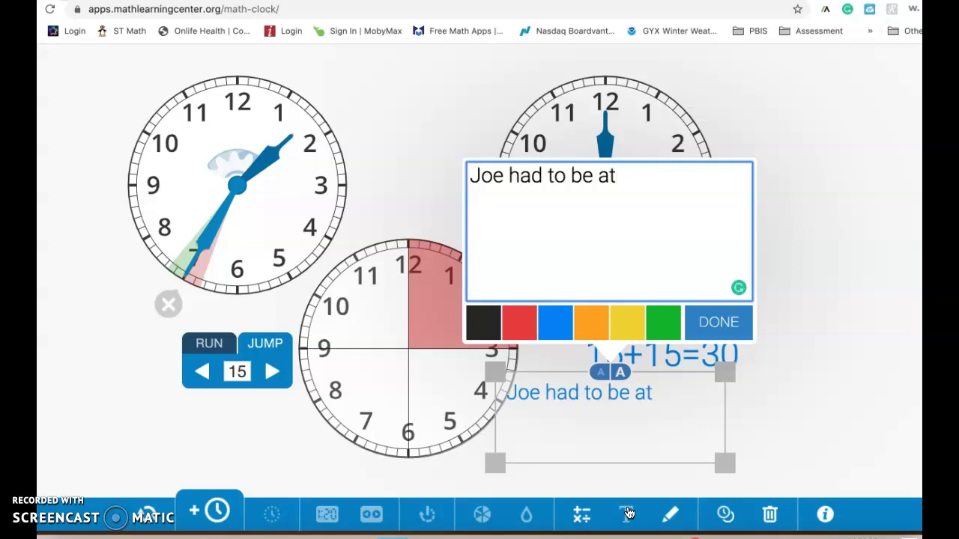
type(" his ")
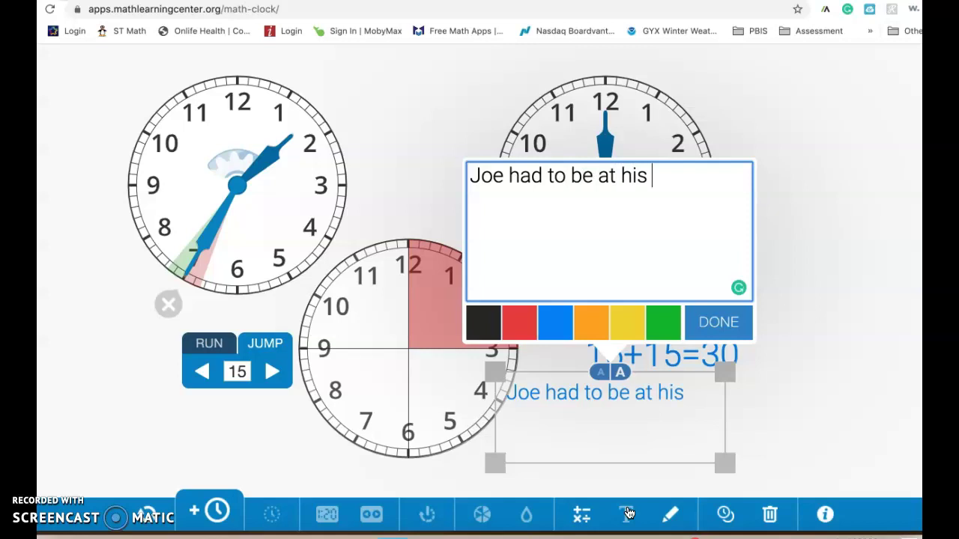
type("d")
key("BackSpace")
type("friend's")
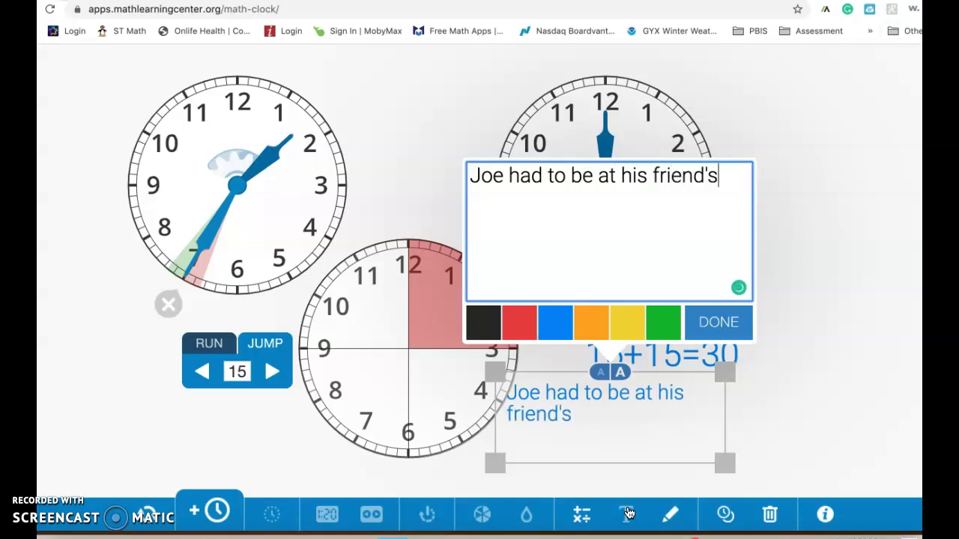
type(" house in")
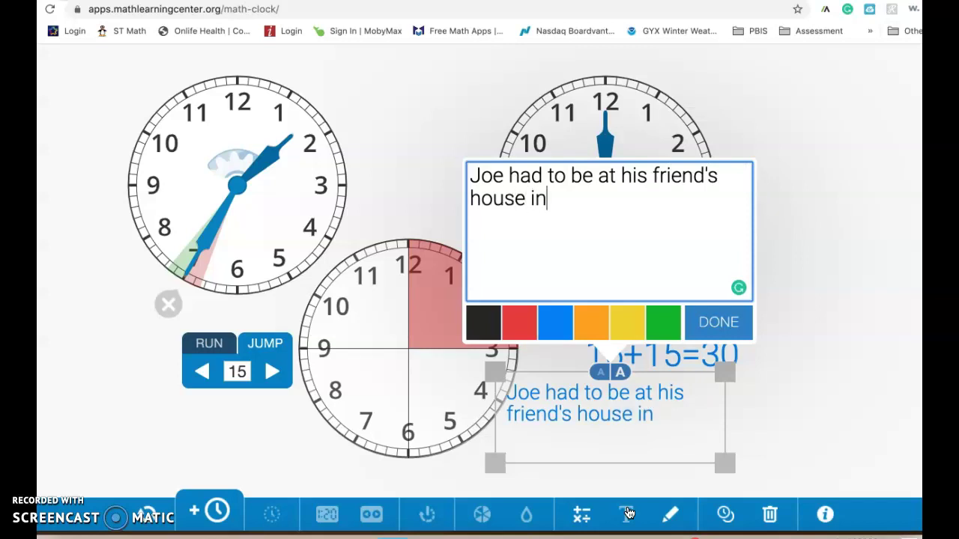
type(" 15 mi")
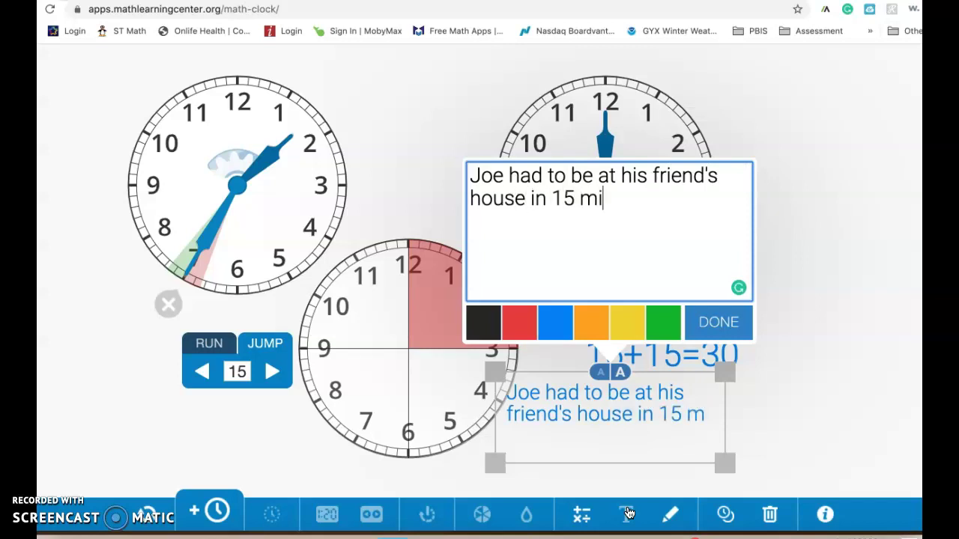
type("nutes. ")
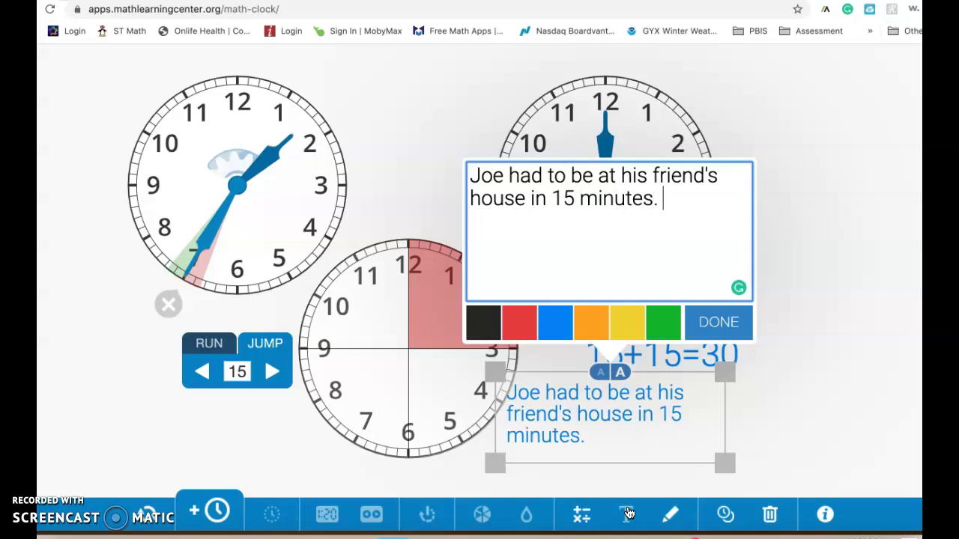
type("He starte")
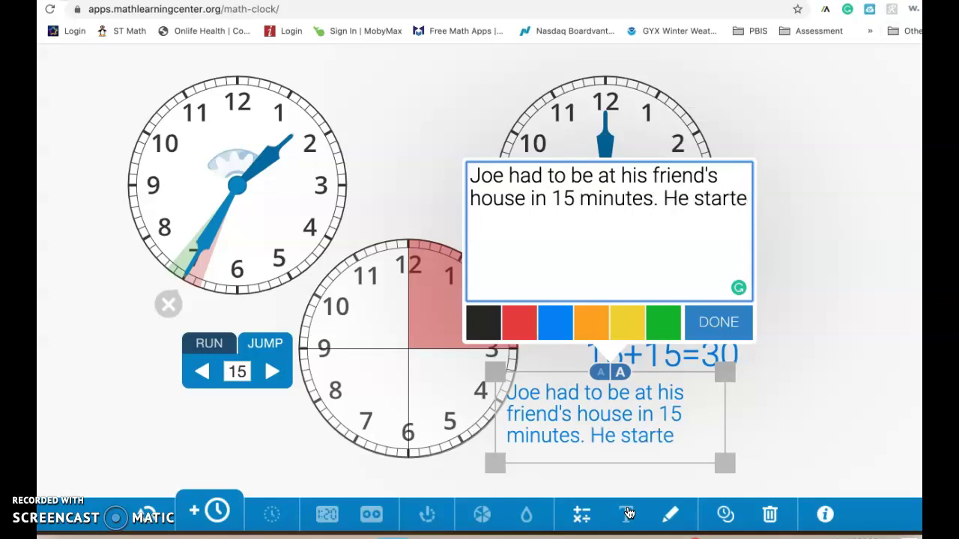
type("d ")
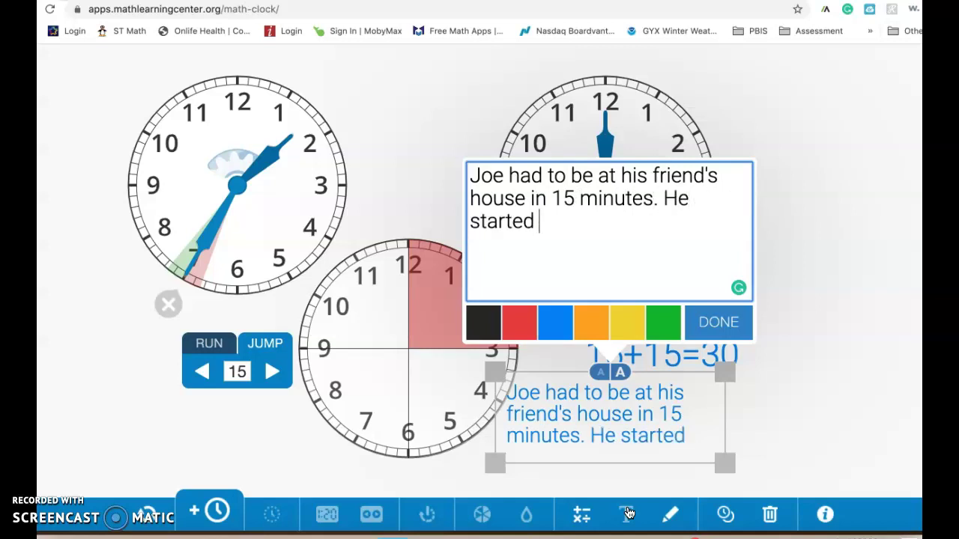
type("walking there ")
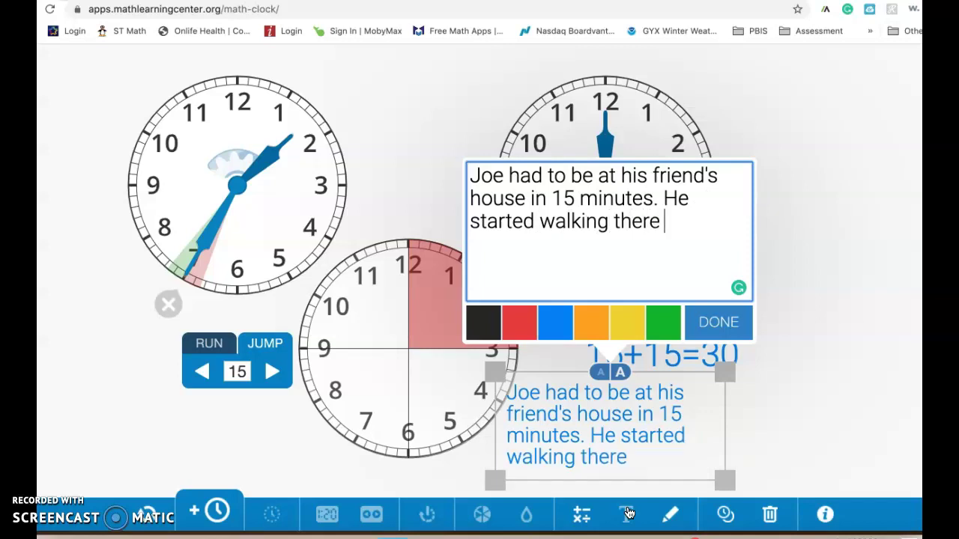
type("at 3")
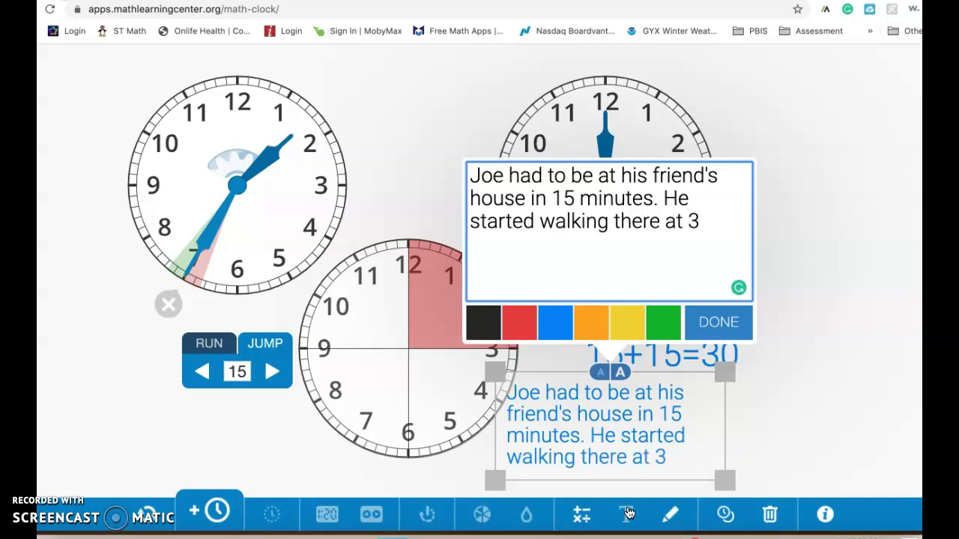
type(":00.")
left_click(727, 320)
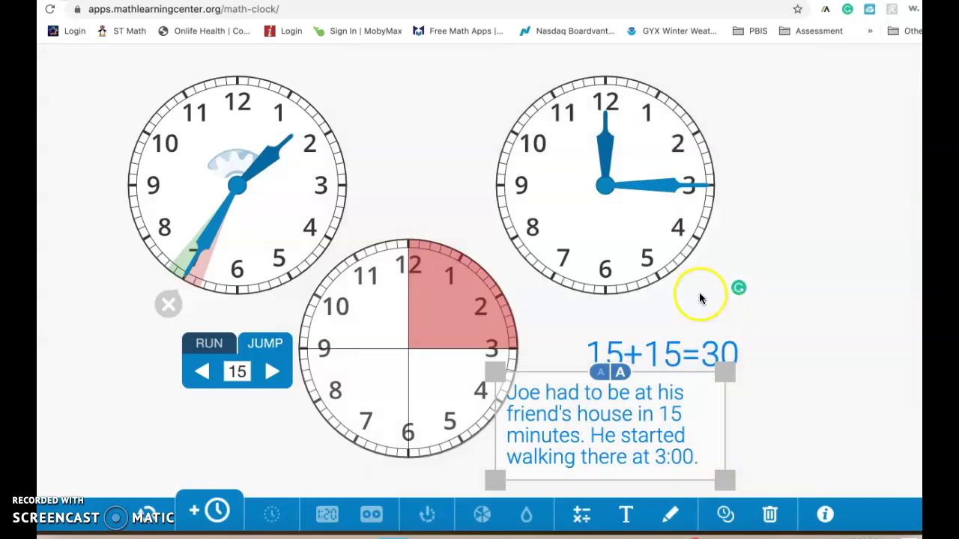
left_click_drag(643, 408, 851, 87)
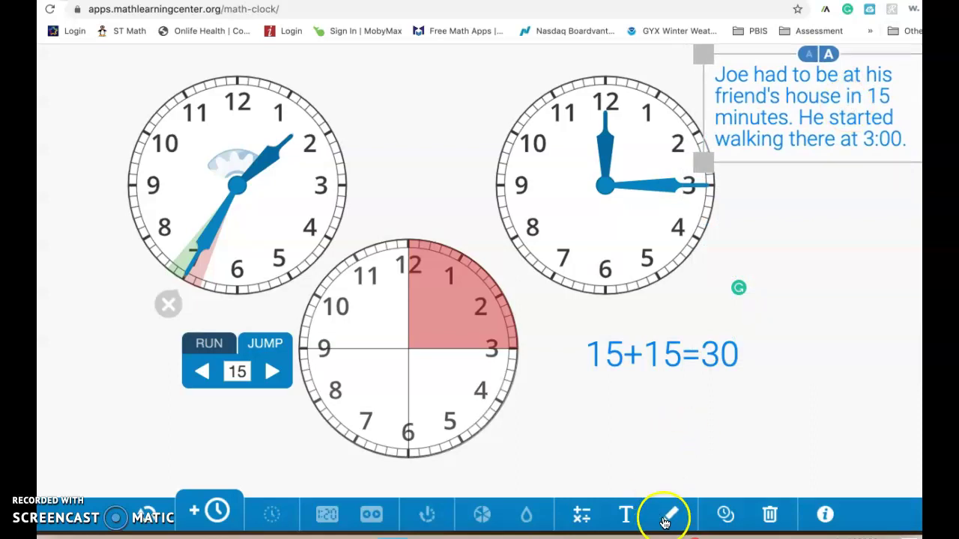
left_click(669, 516)
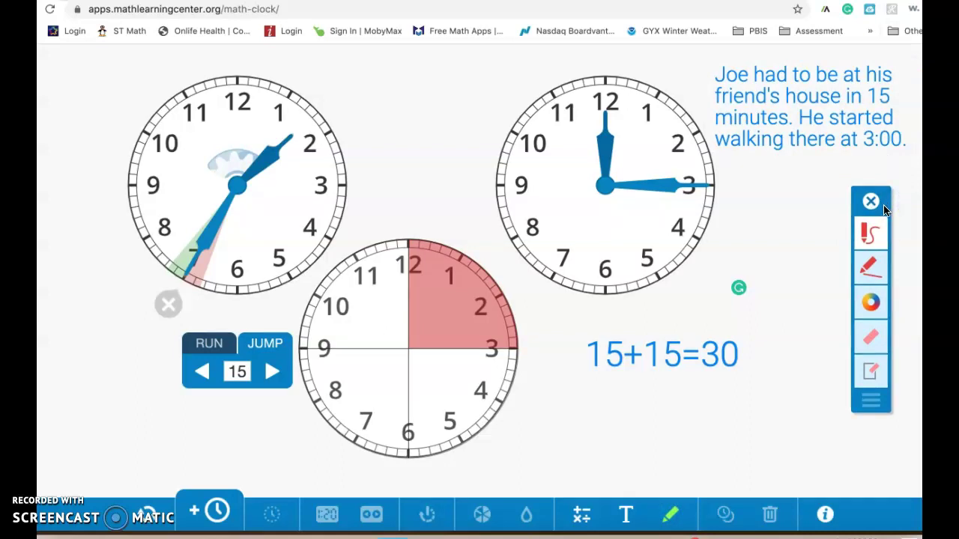
left_click(870, 233)
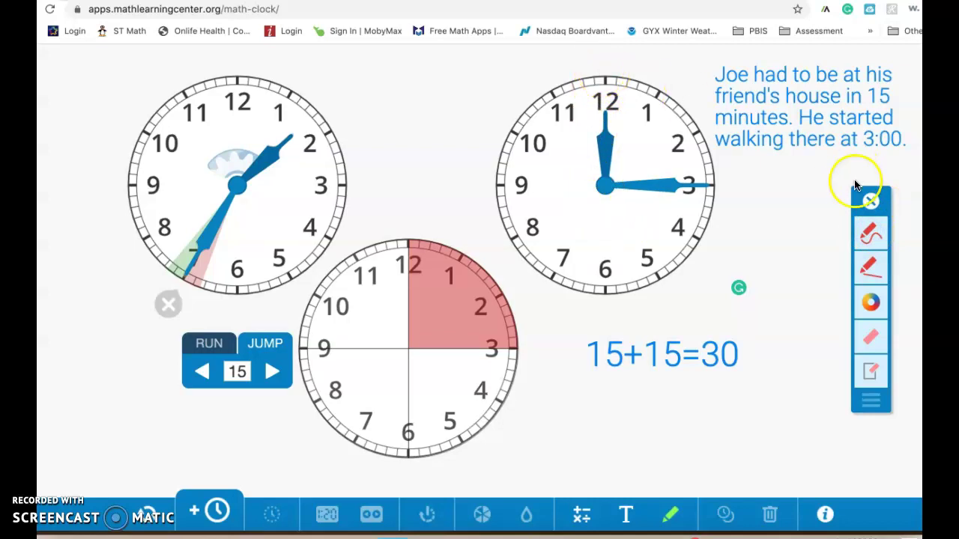
left_click(870, 233)
mouse_move(603, 87)
left_mouse_down()
mouse_move(603, 75)
mouse_move(606, 188)
mouse_move(714, 188)
left_mouse_up()
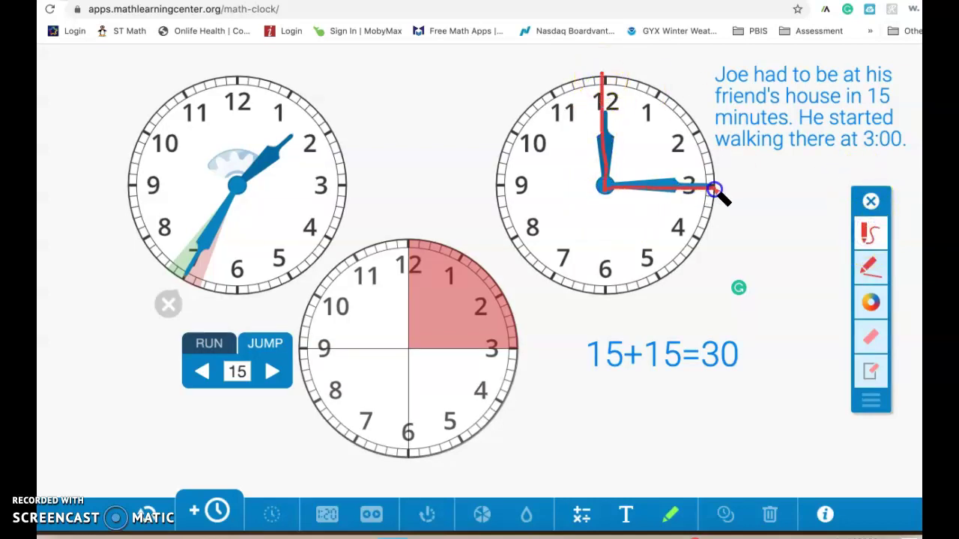
left_click(869, 266)
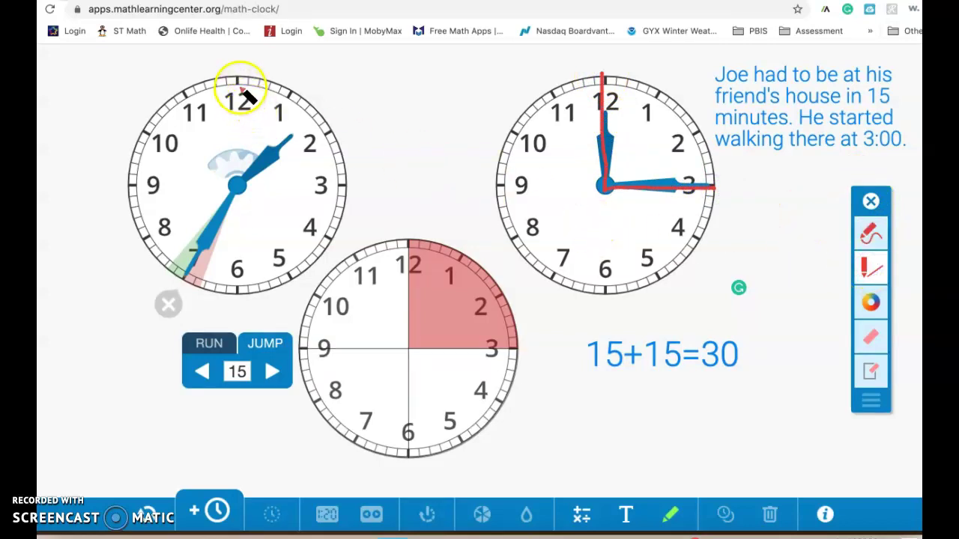
left_click_drag(239, 78, 238, 290)
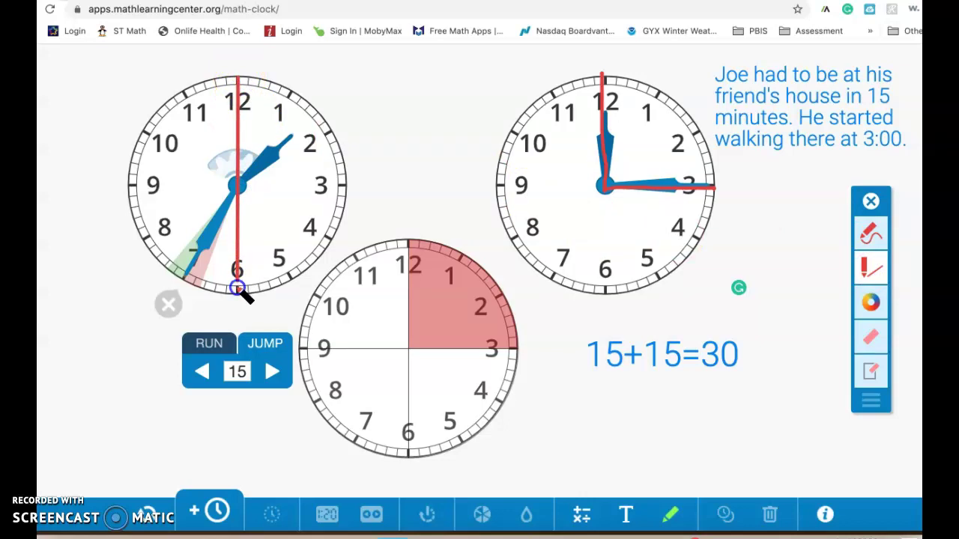
left_click(871, 302)
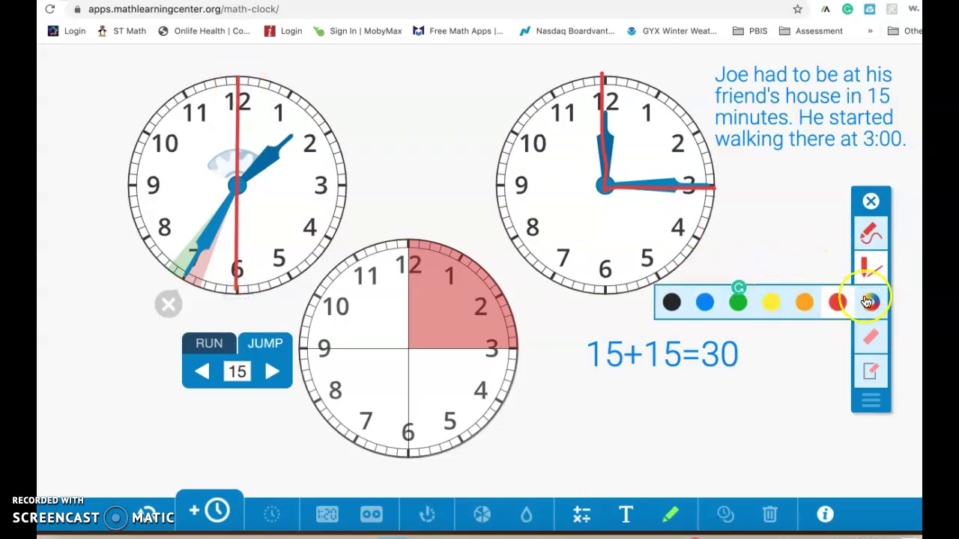
left_click(871, 338)
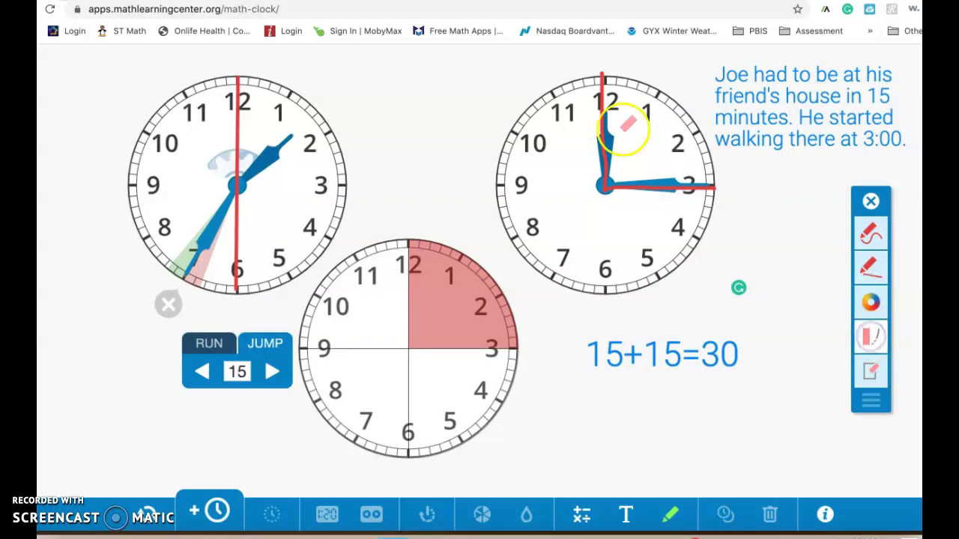
mouse_move(625, 128)
left_mouse_down()
mouse_move(593, 75)
mouse_move(604, 171)
mouse_move(719, 190)
left_mouse_up()
mouse_move(235, 72)
left_mouse_down()
mouse_move(228, 200)
mouse_move(236, 302)
left_mouse_up()
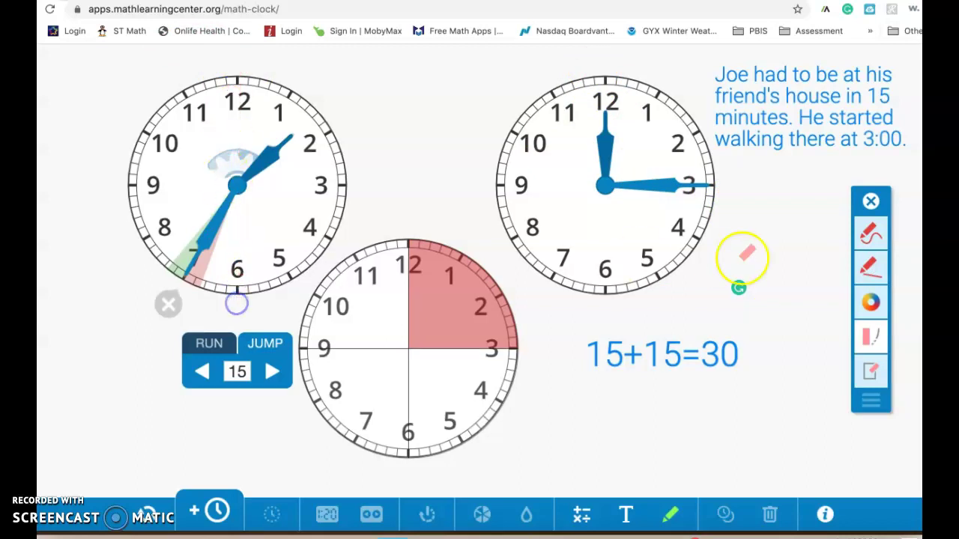
left_click(871, 202)
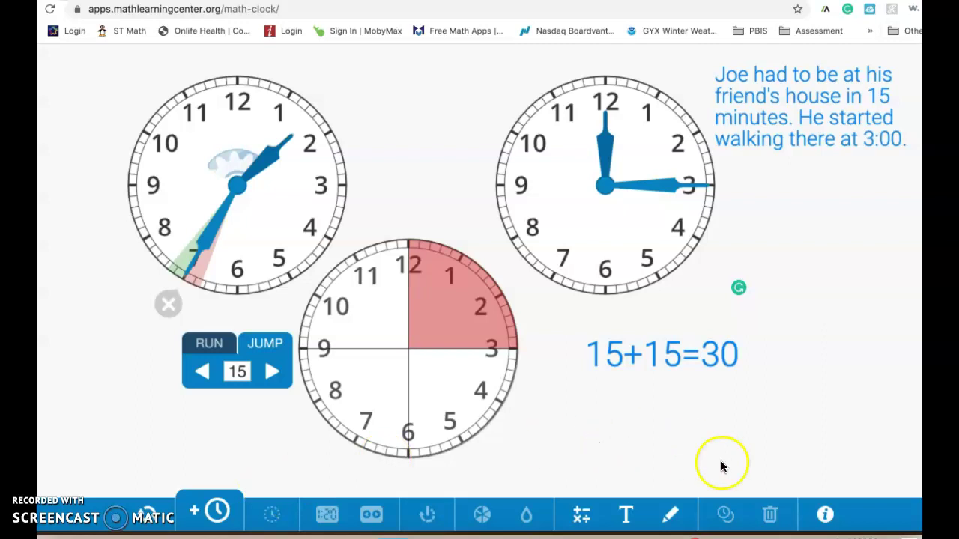
Step: Trash the quartered fraction clock, duplicate the 3:00 clock and place it at lower middle
left_click(421, 364)
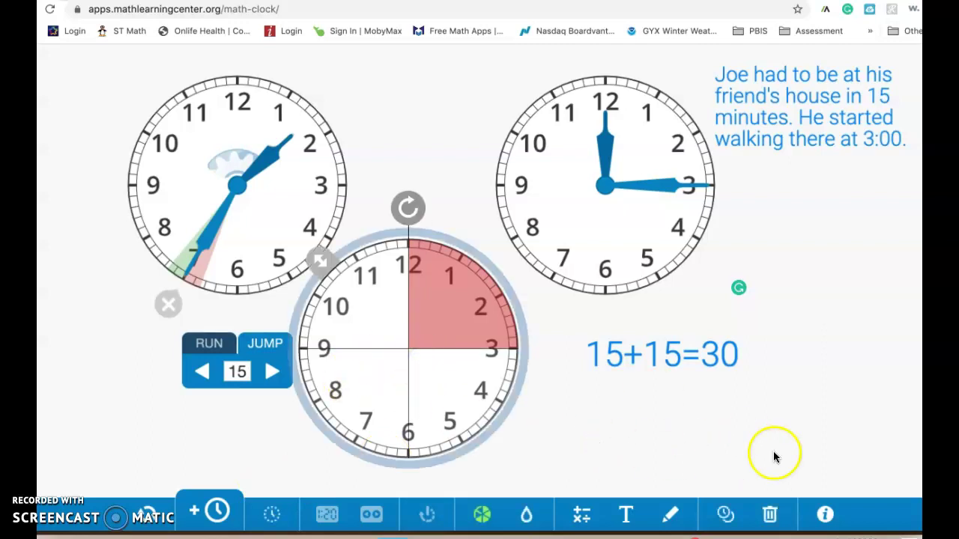
left_click(772, 515)
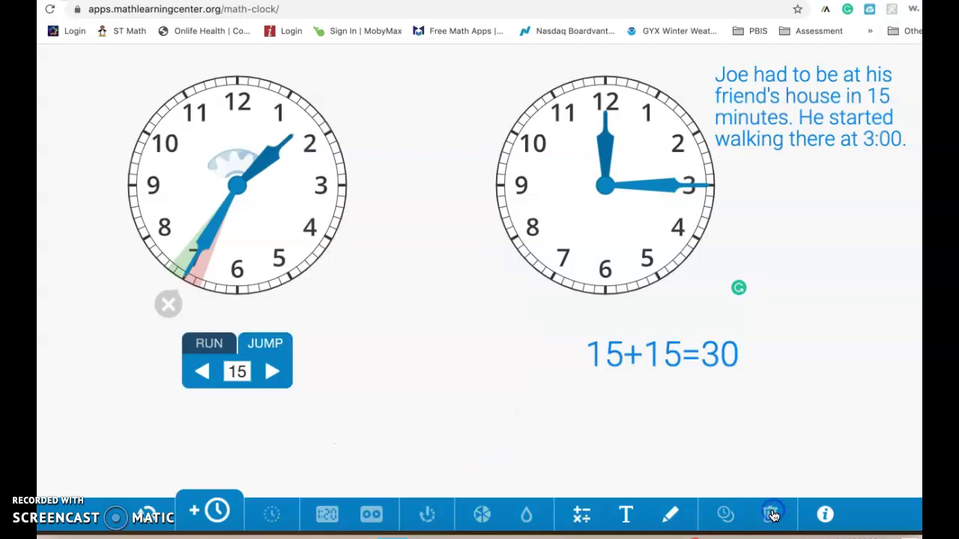
left_click(643, 205)
left_click(725, 514)
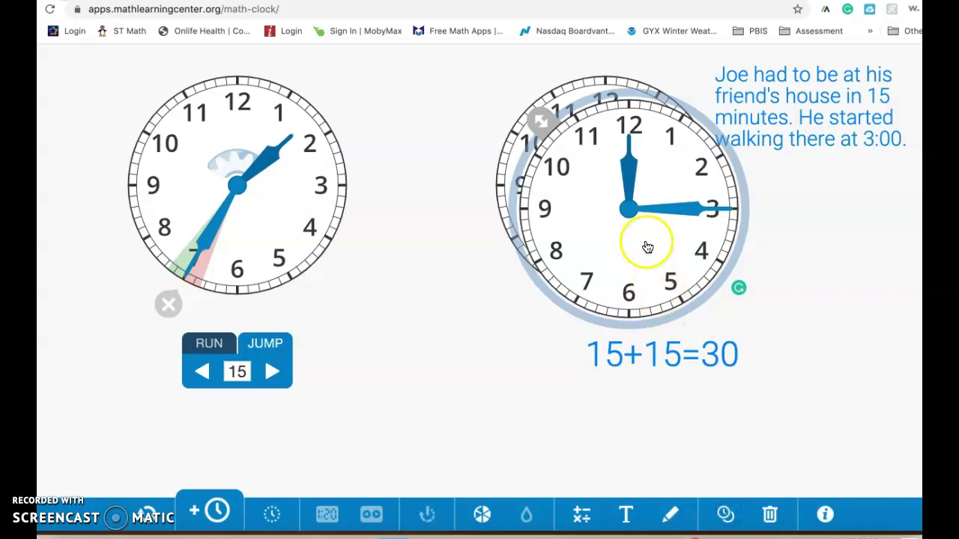
left_click_drag(642, 242, 454, 404)
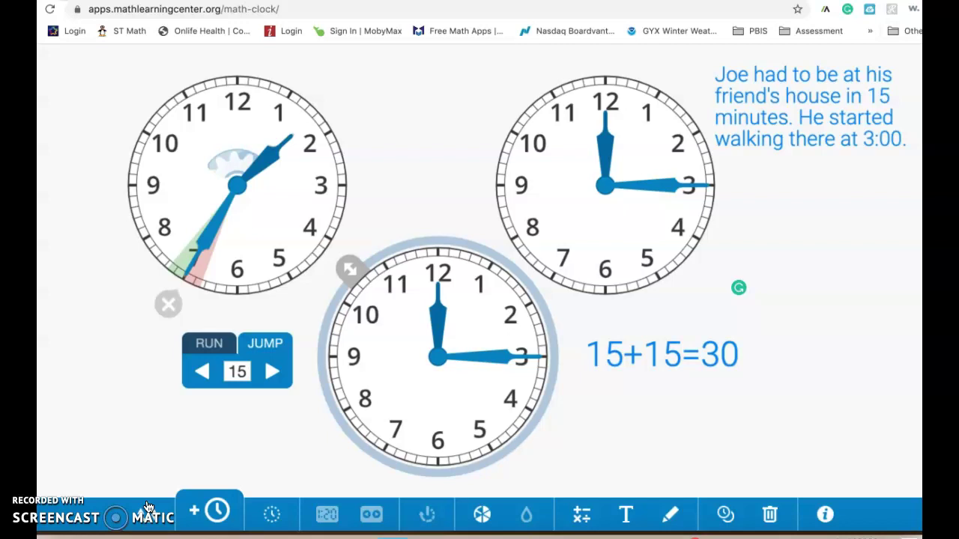
Step: Start over, confirming Yes to wipe the clocks, the 15+15=30 equation and the walking word problem
left_click(147, 509)
left_click(145, 514)
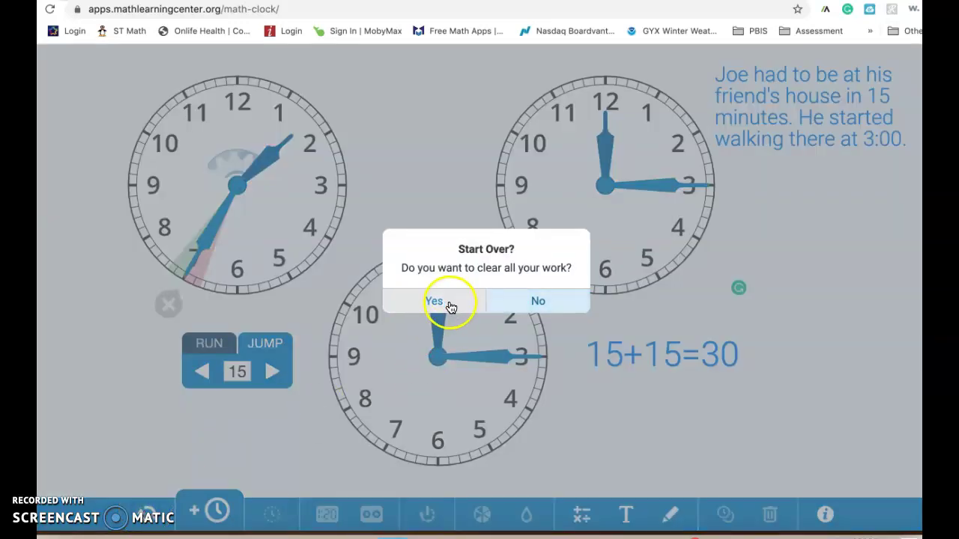
left_click(445, 300)
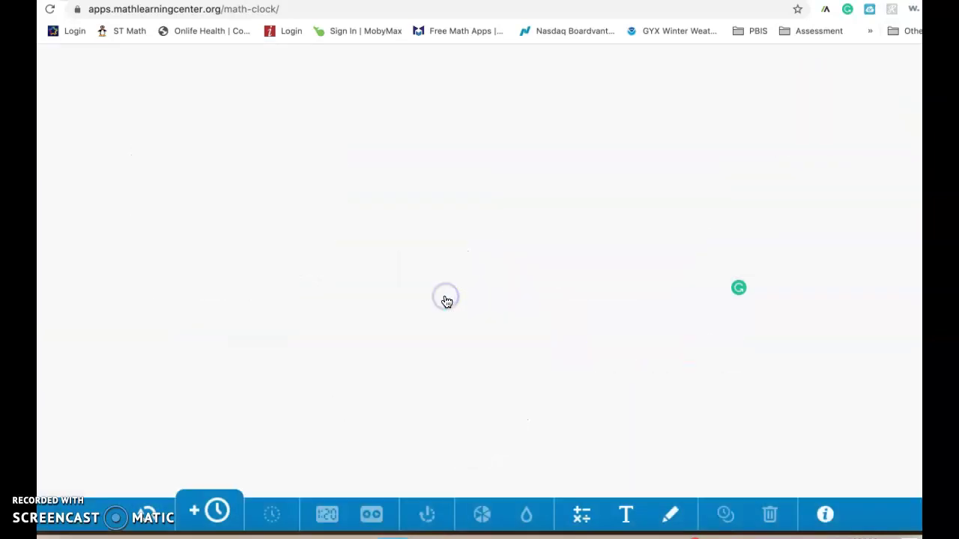